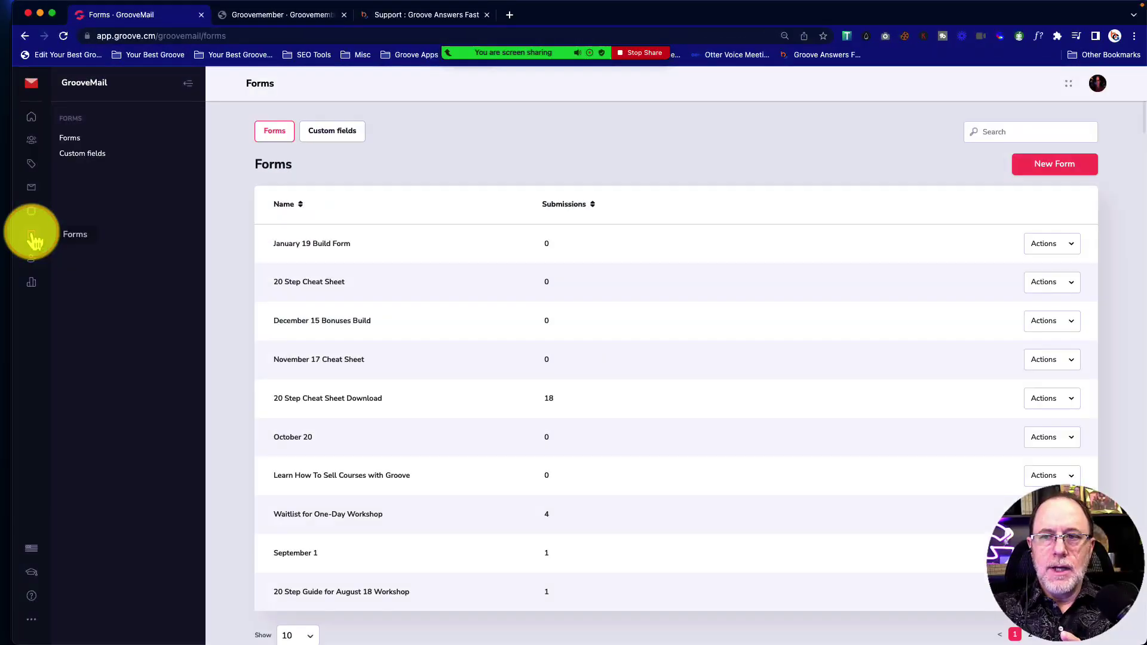
Create a new form named 'Download Cheat Sheet (Jan 28)' and open it in the form builder
click(1046, 170)
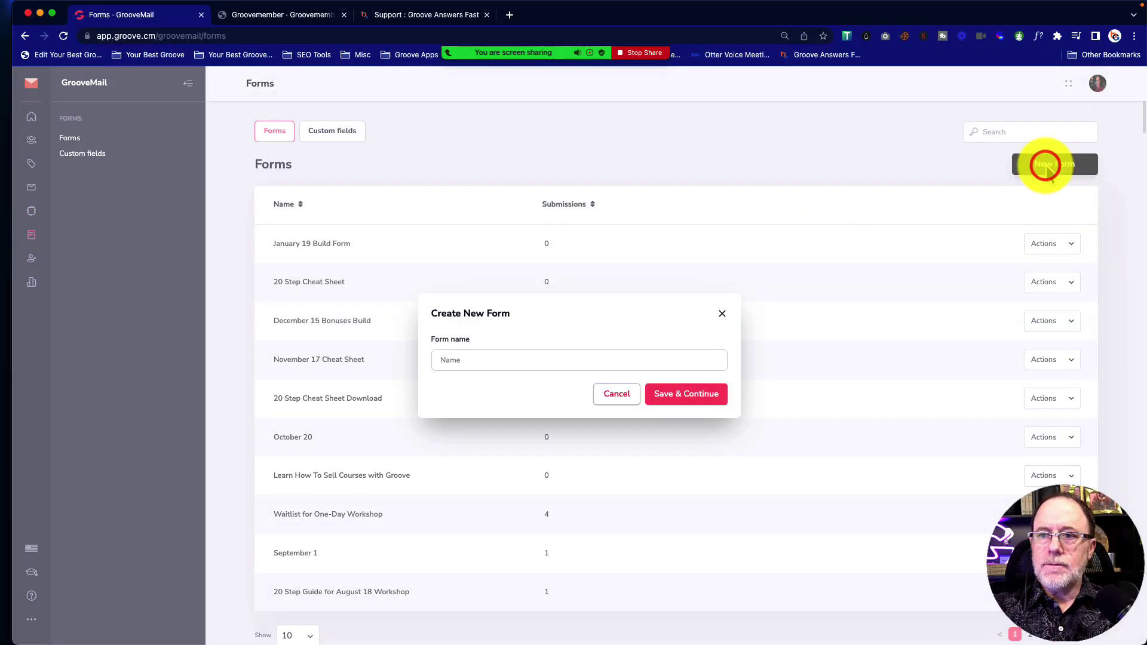
click(468, 359)
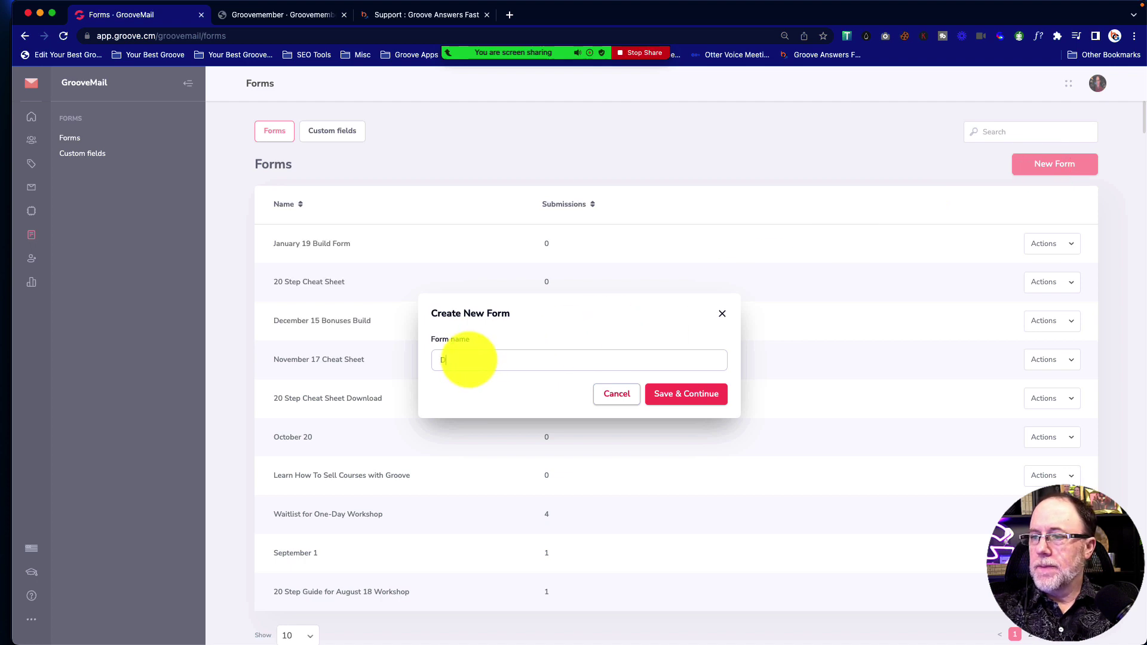
text(Download Che)
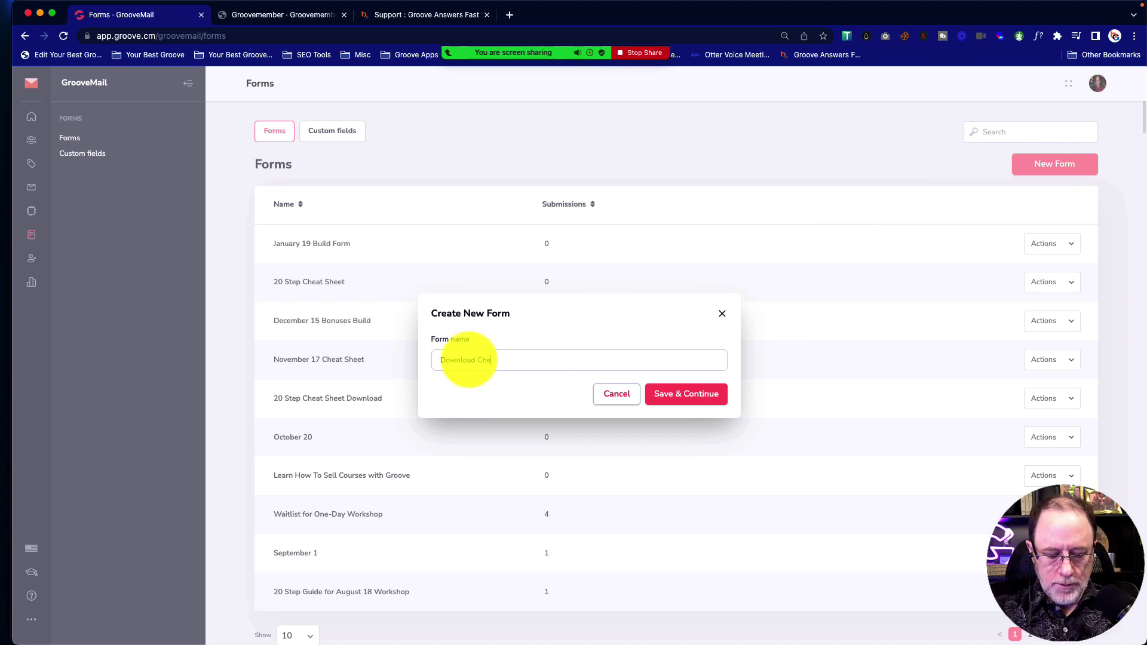
text(at Sheet (Jan 28))
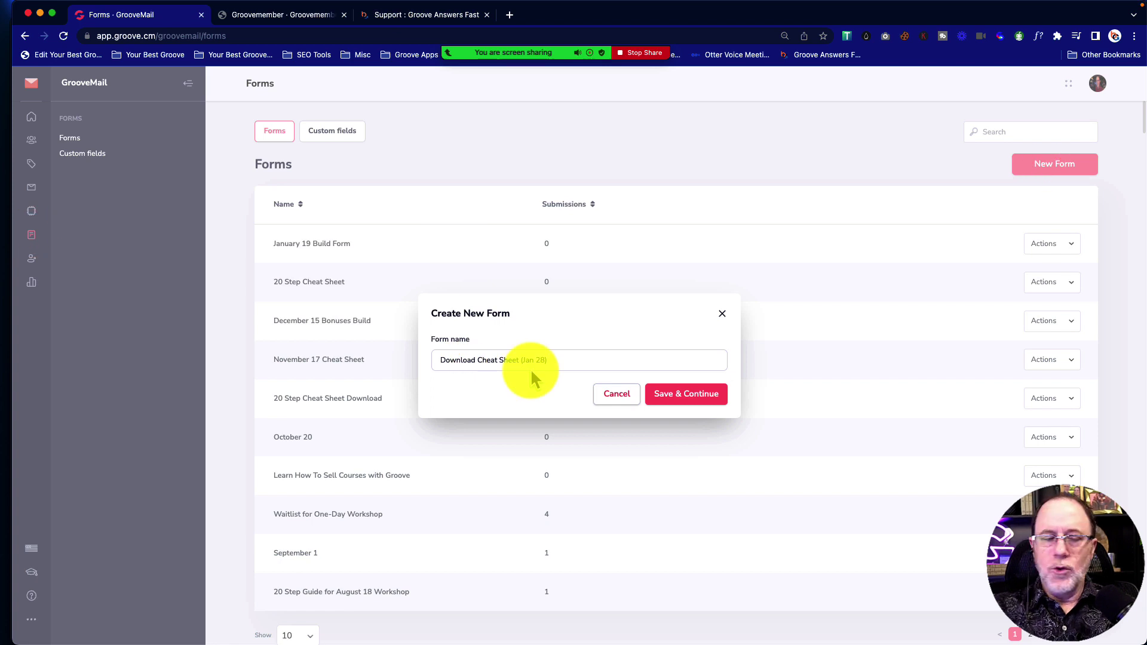
click(687, 393)
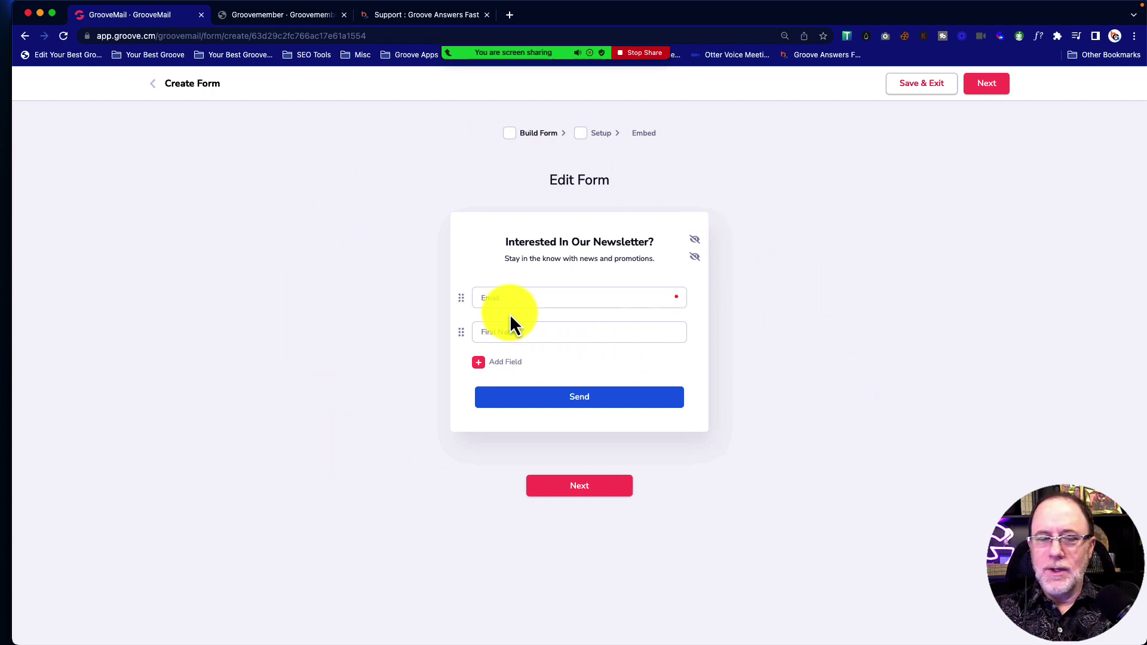
click(524, 332)
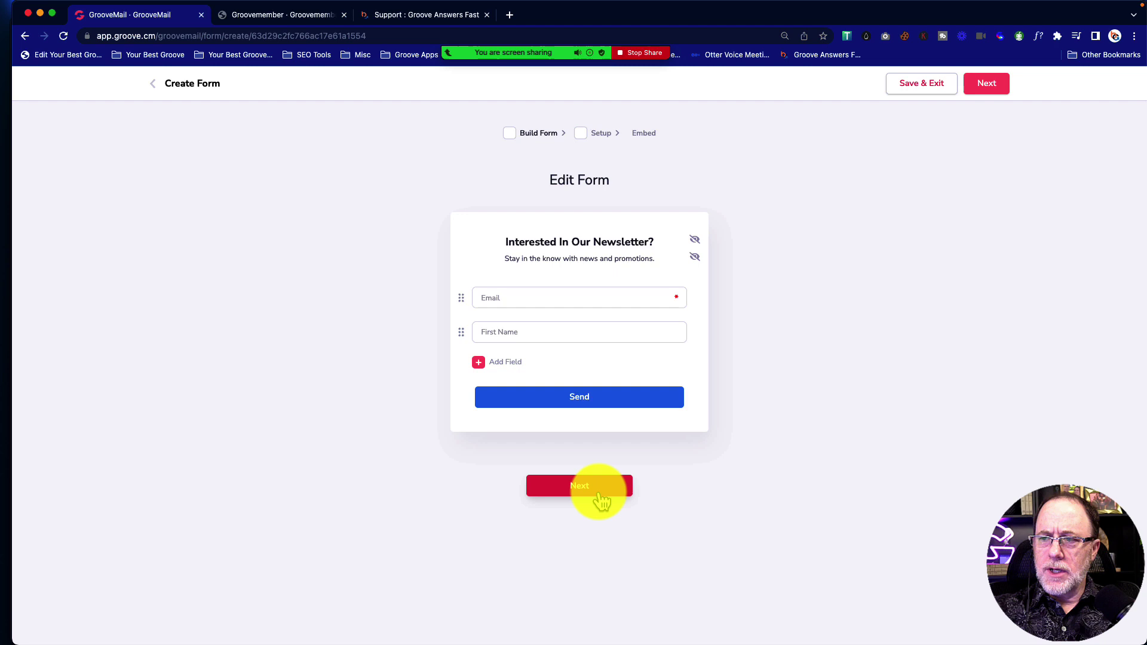
click(482, 363)
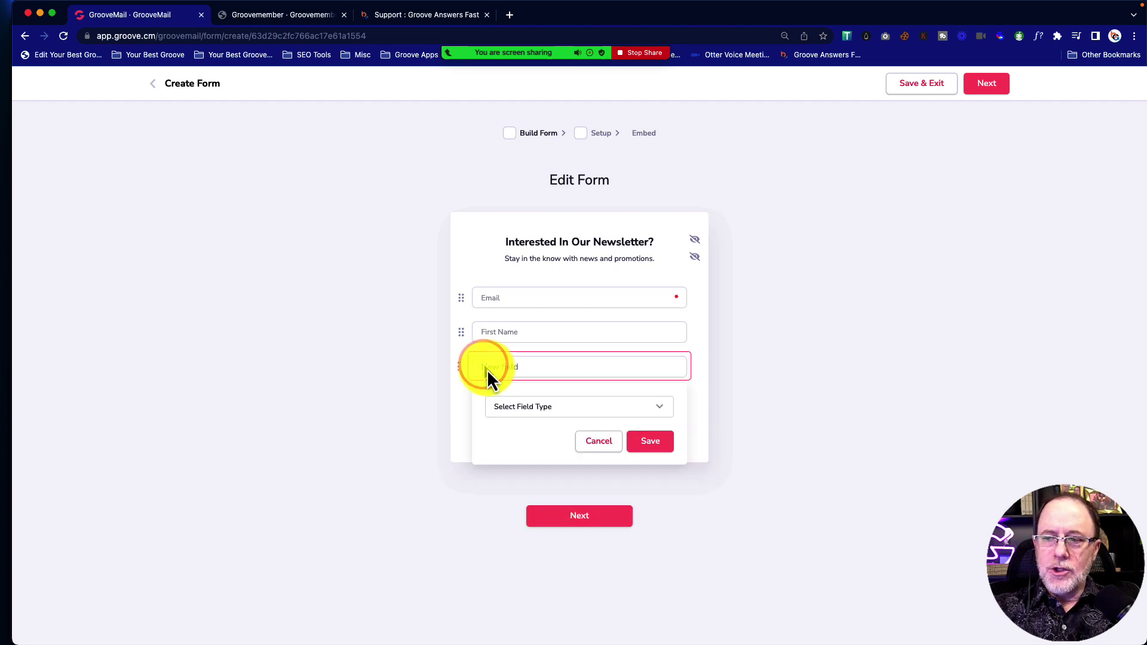
click(521, 407)
scroll(558, 512, down, 10)
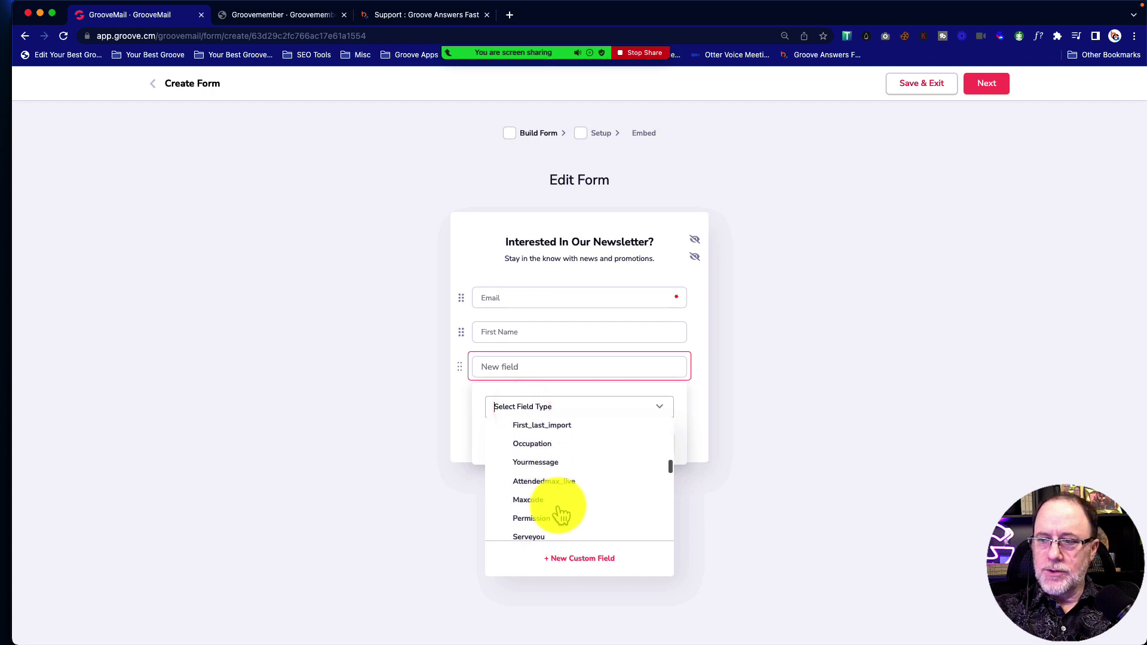
scroll(560, 514, down, 2)
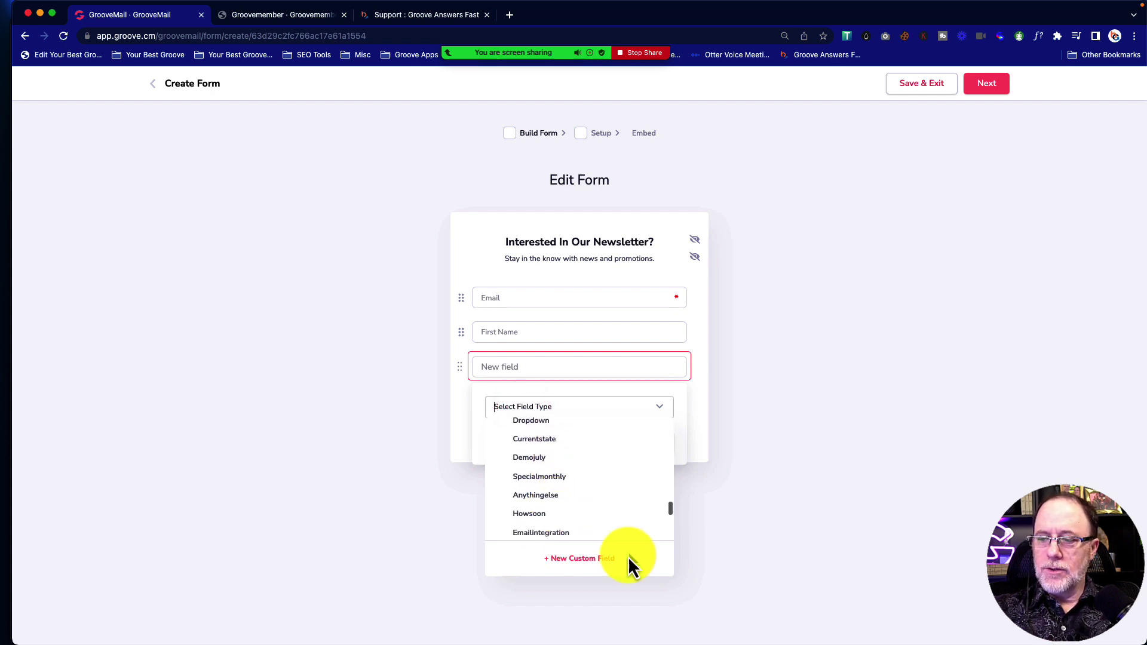
click(702, 393)
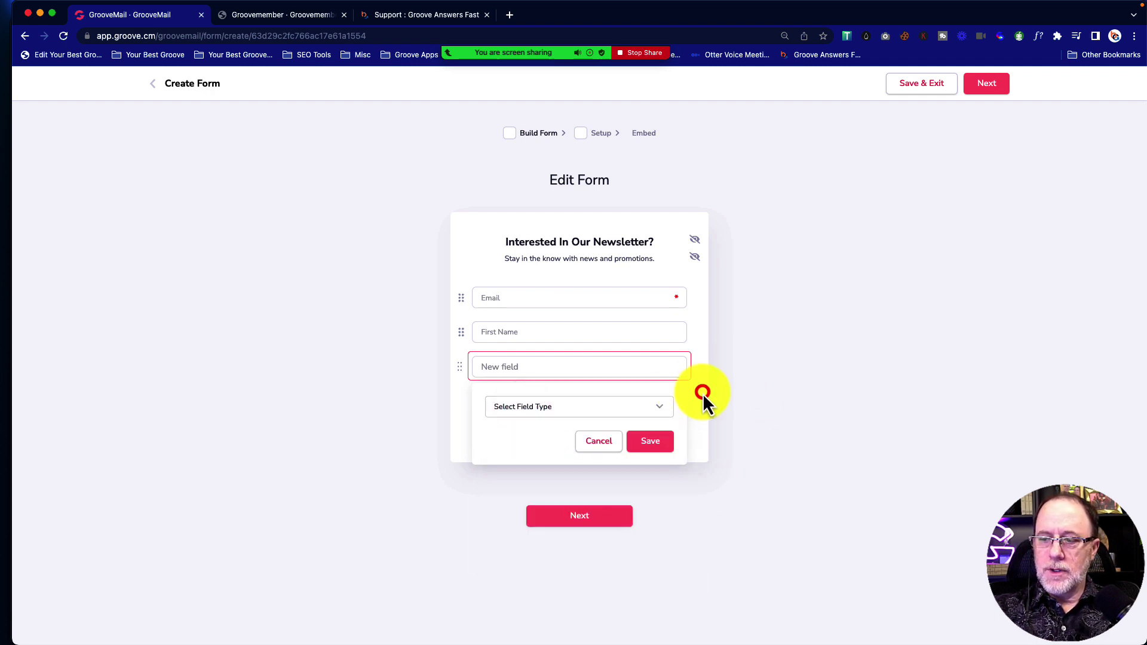
click(693, 354)
click(602, 445)
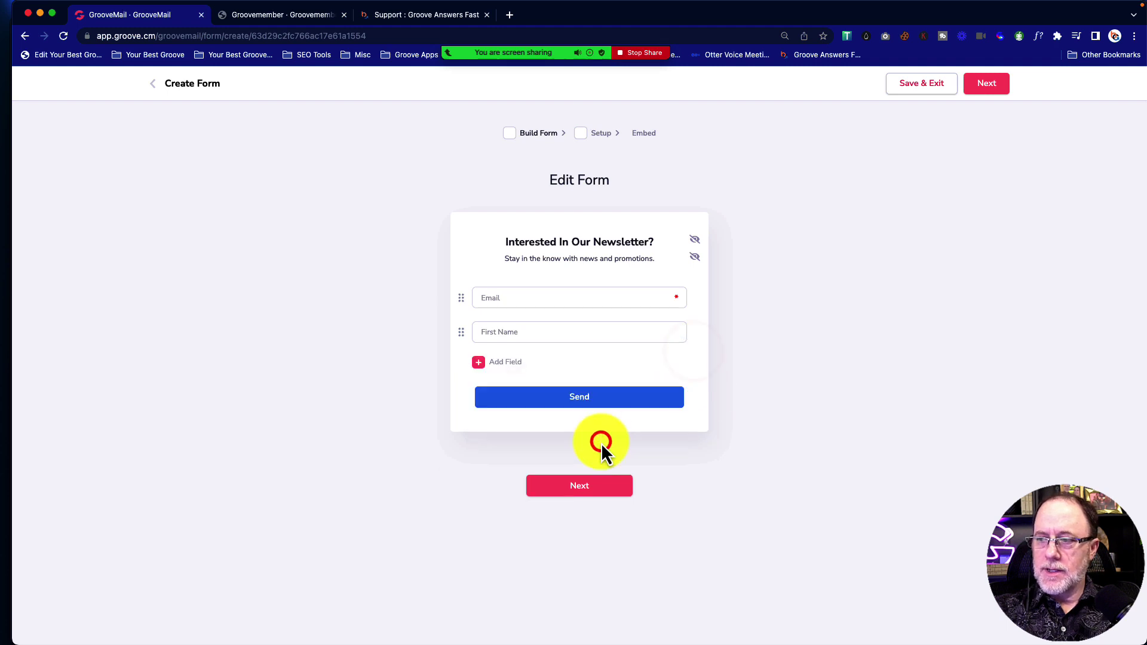
Go on to Form Setup and add new subscribers to the October 20 list
click(587, 487)
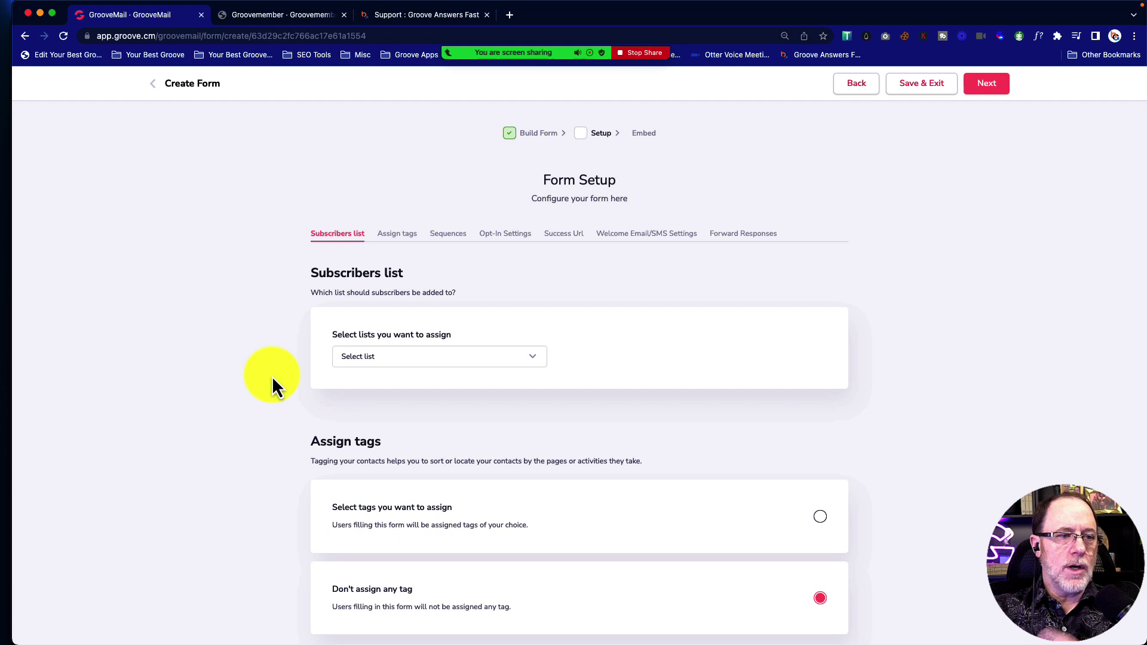
scroll(276, 370, down, 3)
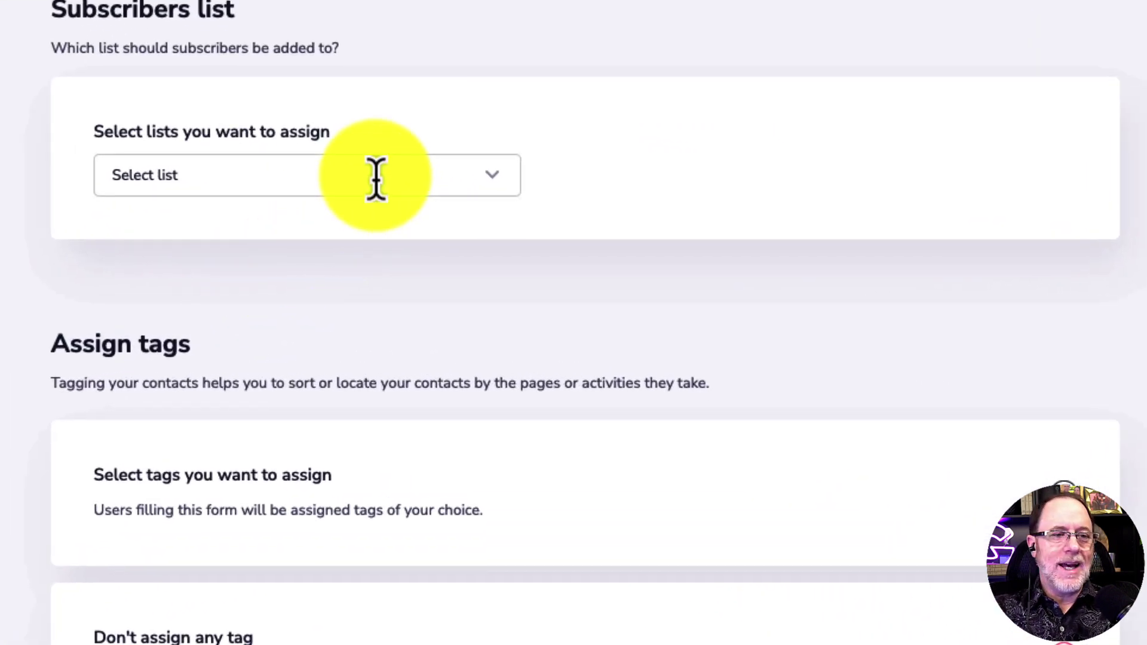
click(379, 177)
scroll(321, 358, down, 2)
click(163, 265)
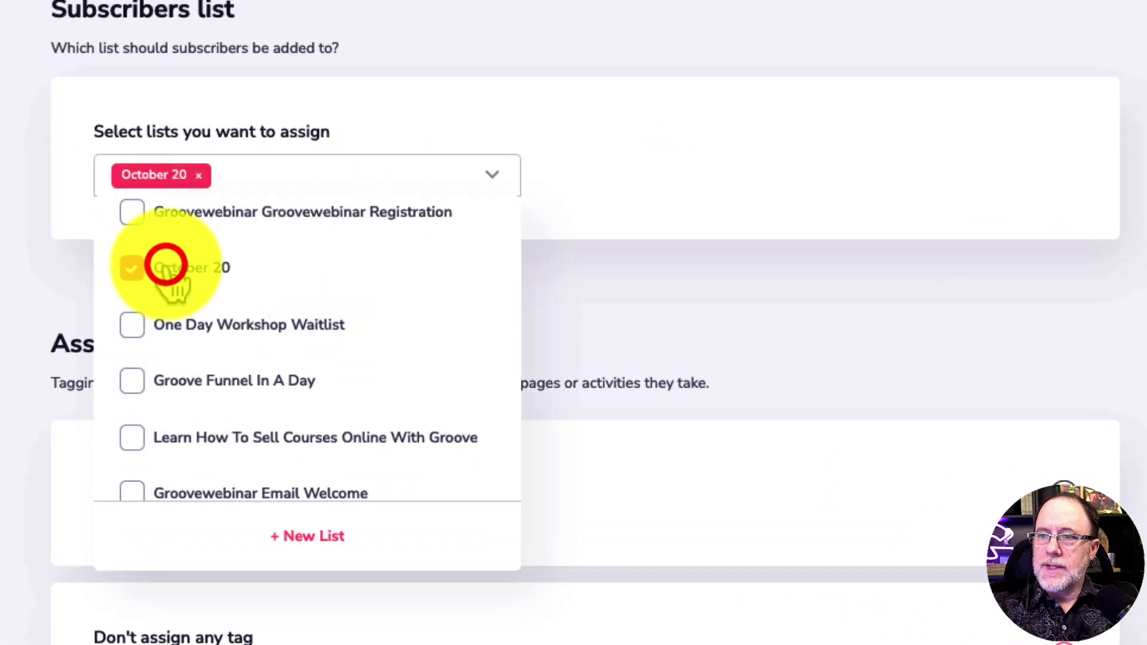
click(610, 155)
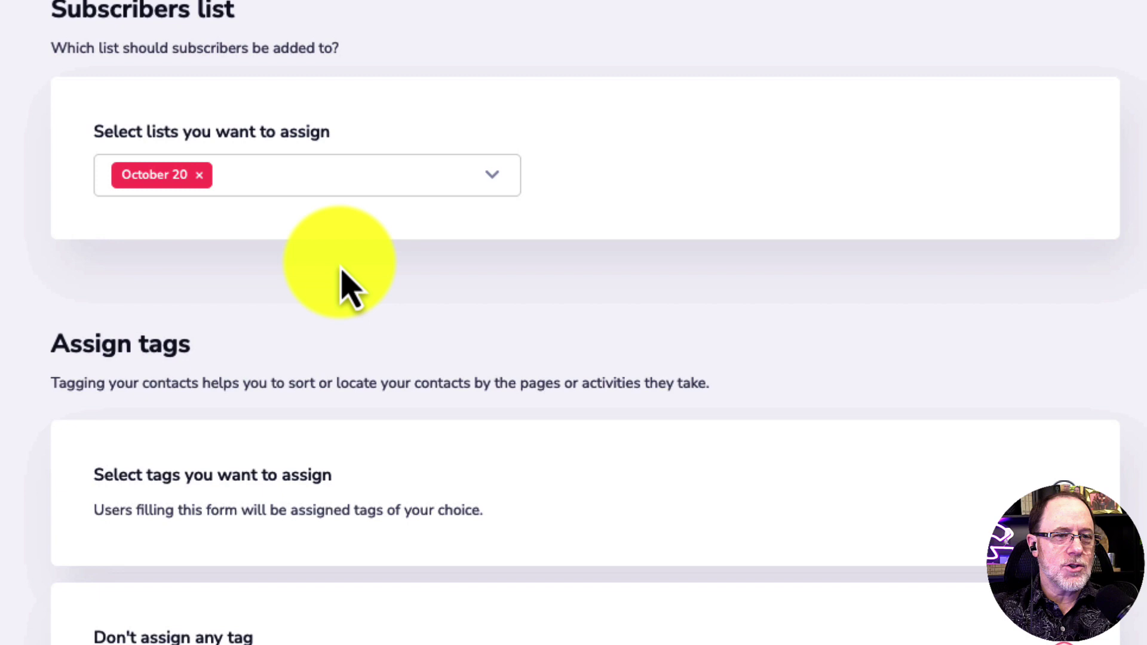
Look over the tag options, then set the form back to assigning no tag
scroll(350, 287, down, 8)
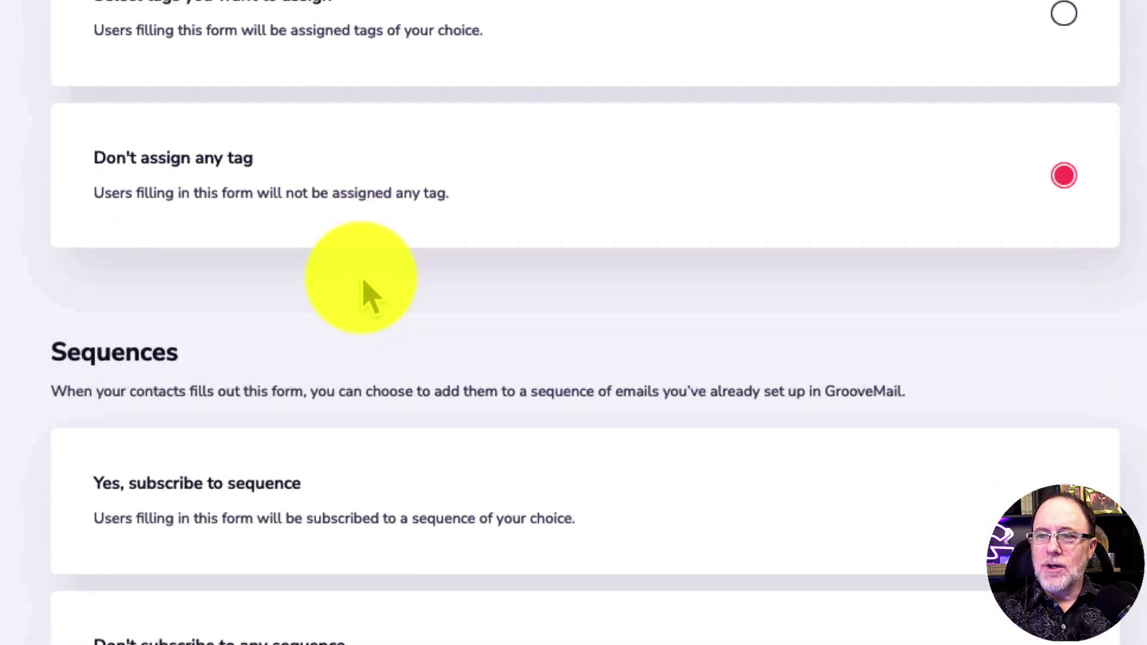
scroll(366, 294, up, 1)
click(1062, 67)
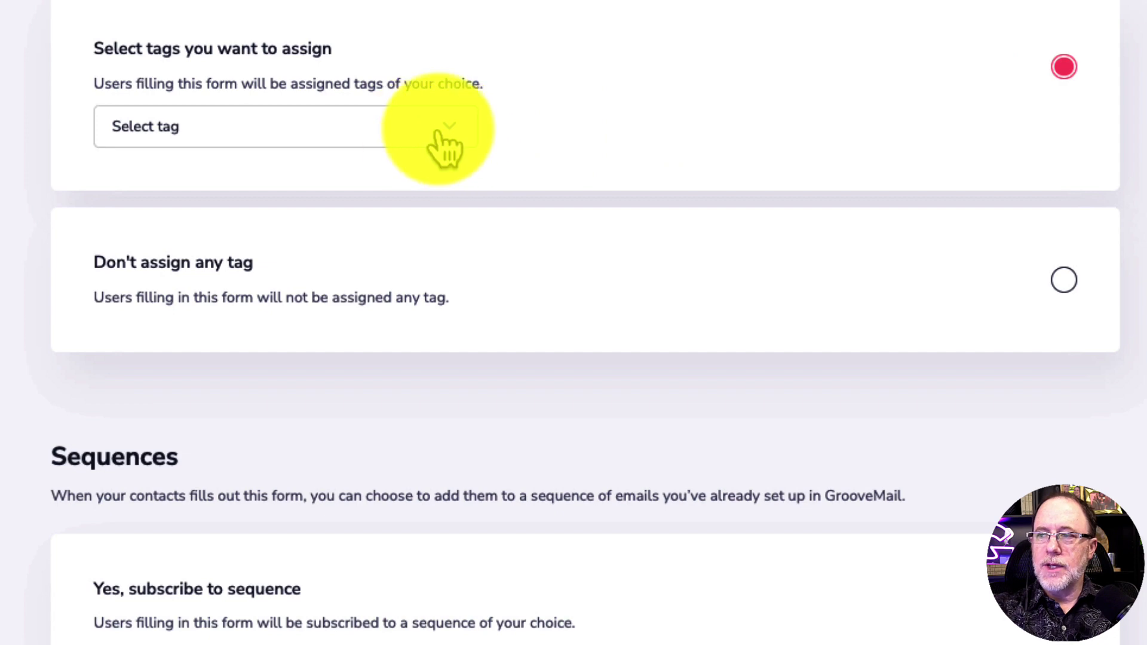
click(444, 129)
click(755, 224)
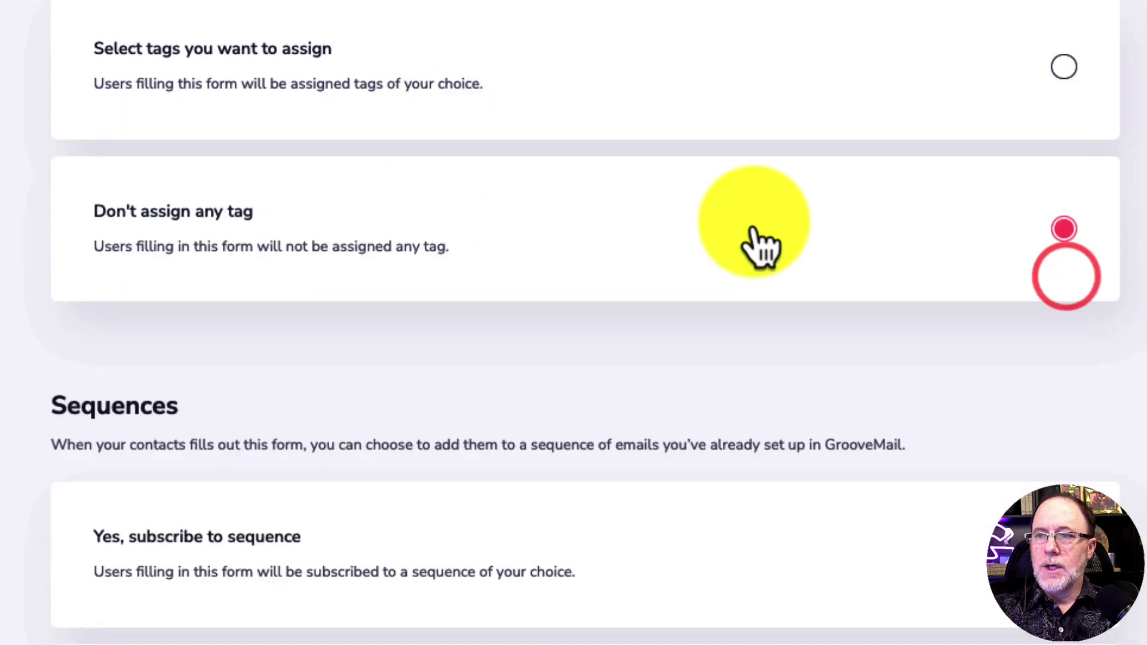
Scroll down through Form Setup to the Opt-in settings for single opt-in
scroll(722, 263, down, 8)
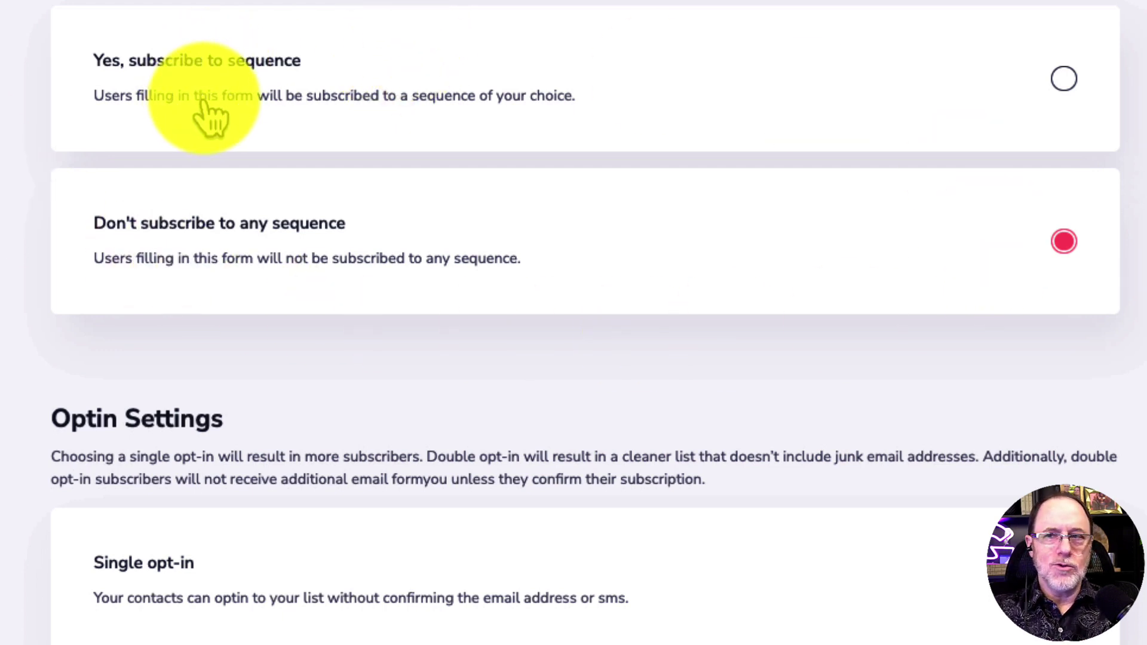
scroll(313, 255, down, 7)
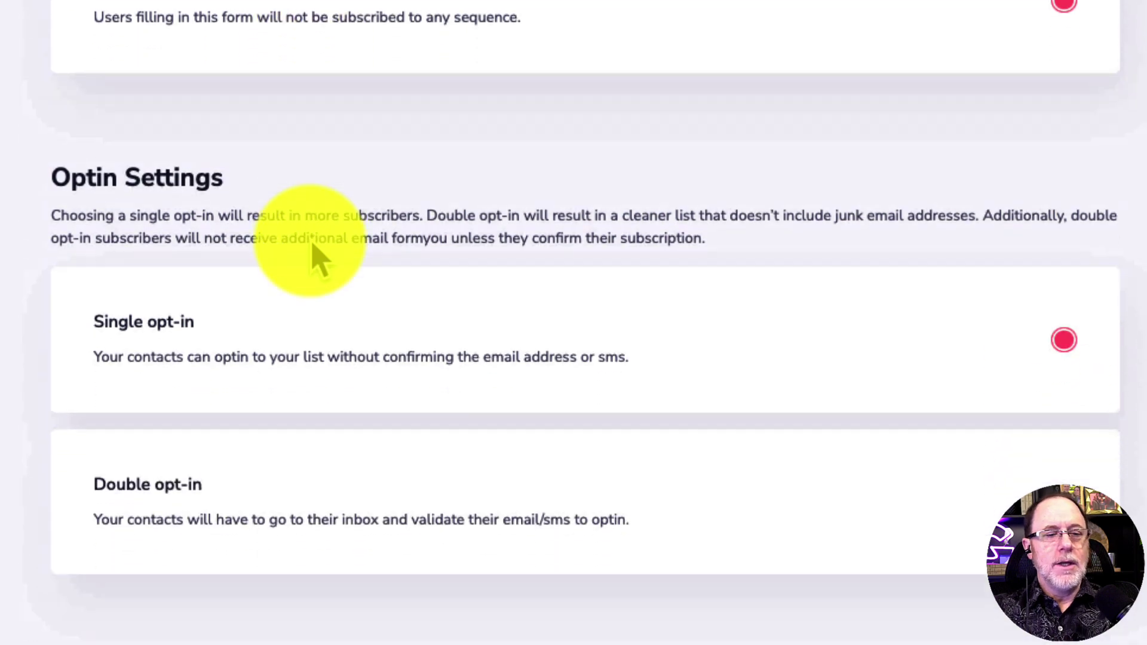
scroll(316, 258, down, 1)
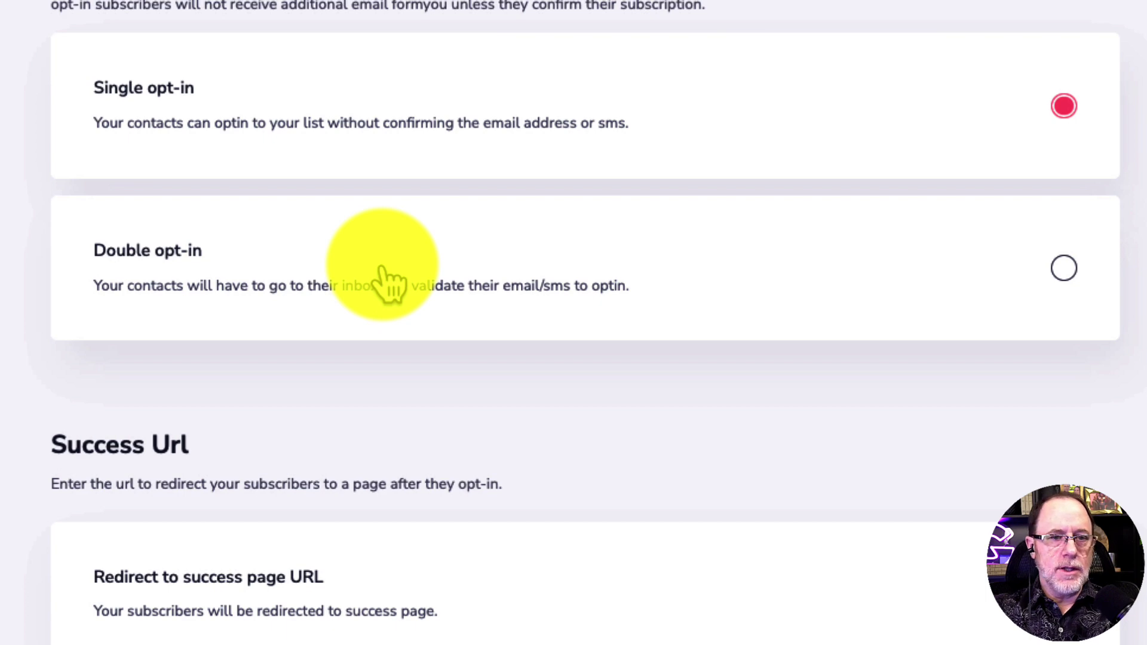
scroll(386, 280, down, 1)
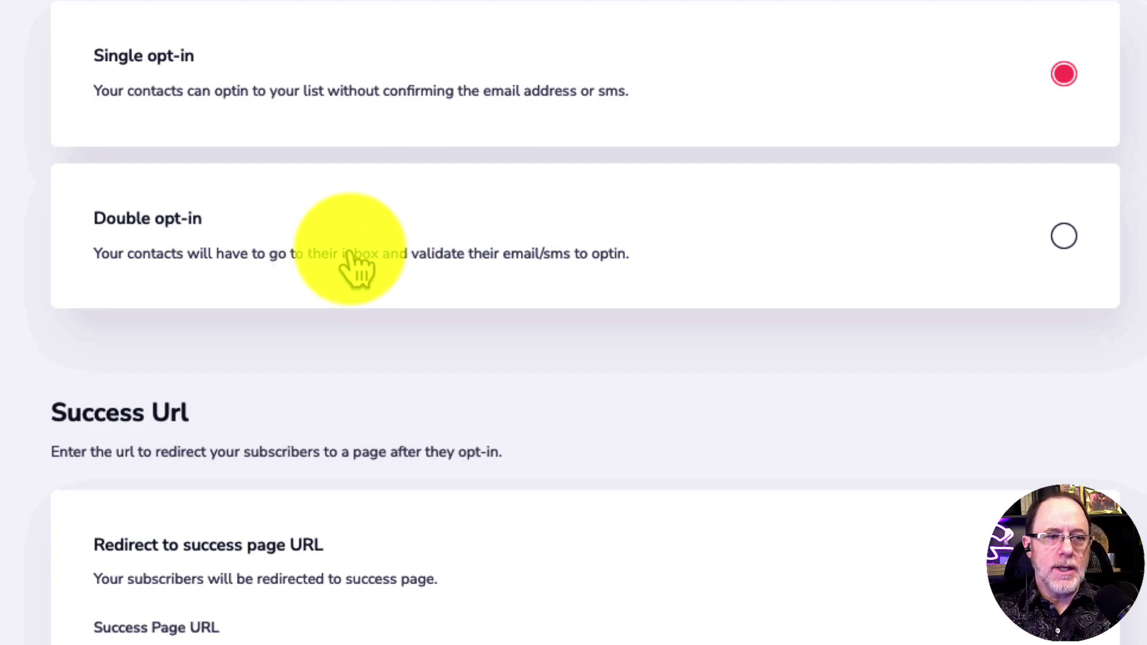
scroll(612, 286, down, 3)
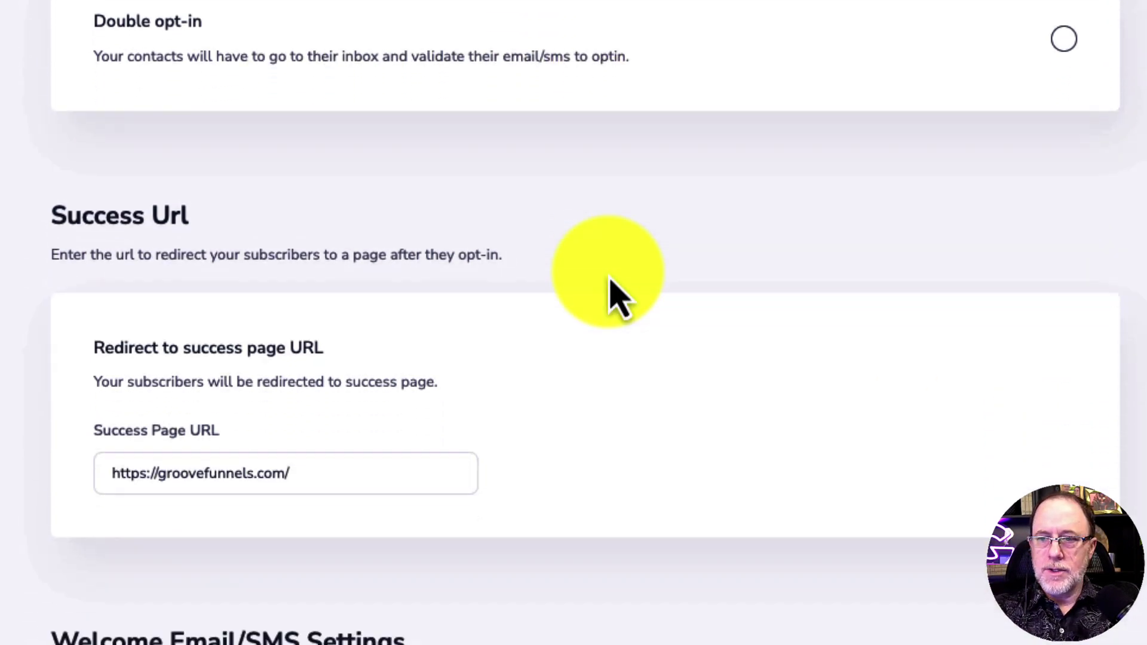
scroll(615, 296, down, 5)
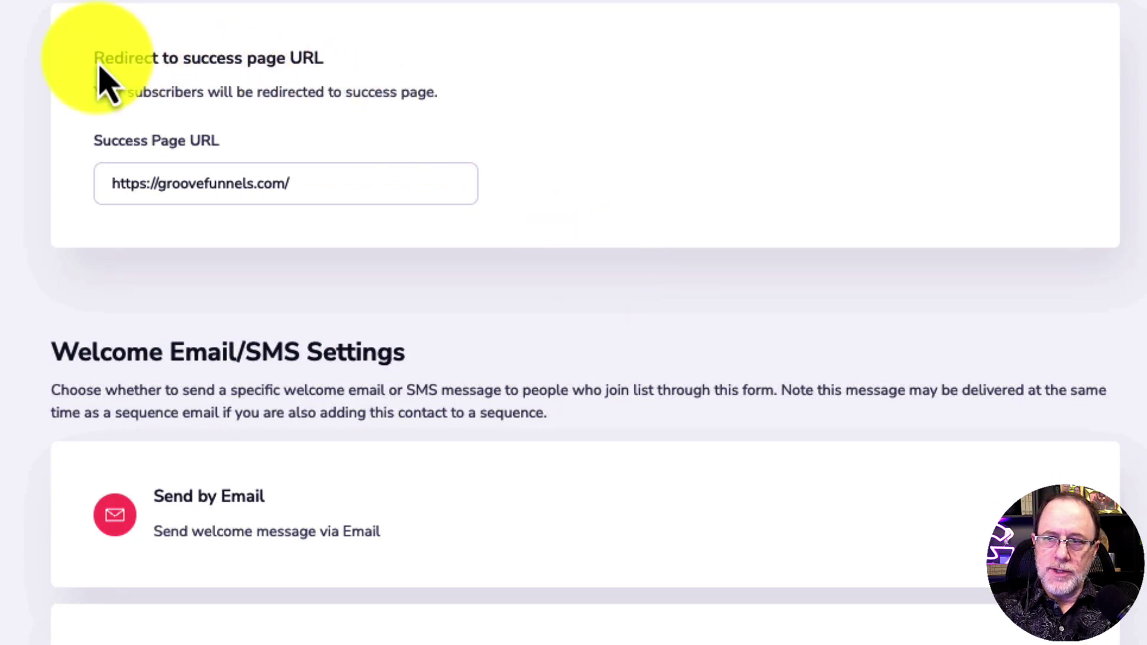
drag(94, 58, 322, 67)
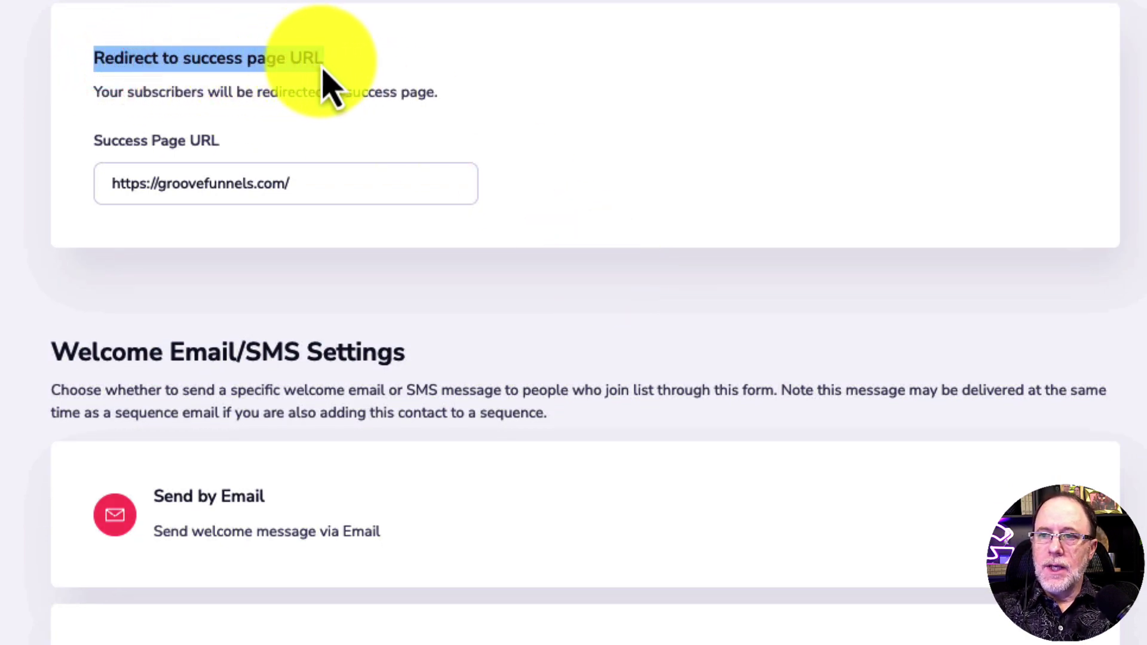
click(96, 59)
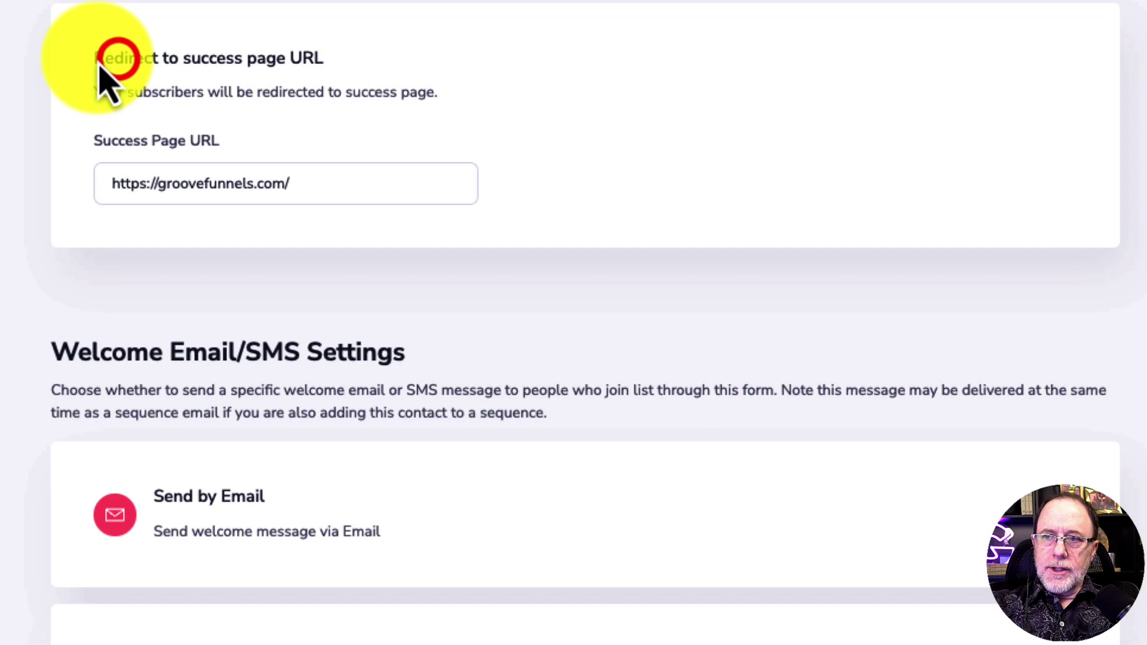
drag(95, 59, 323, 67)
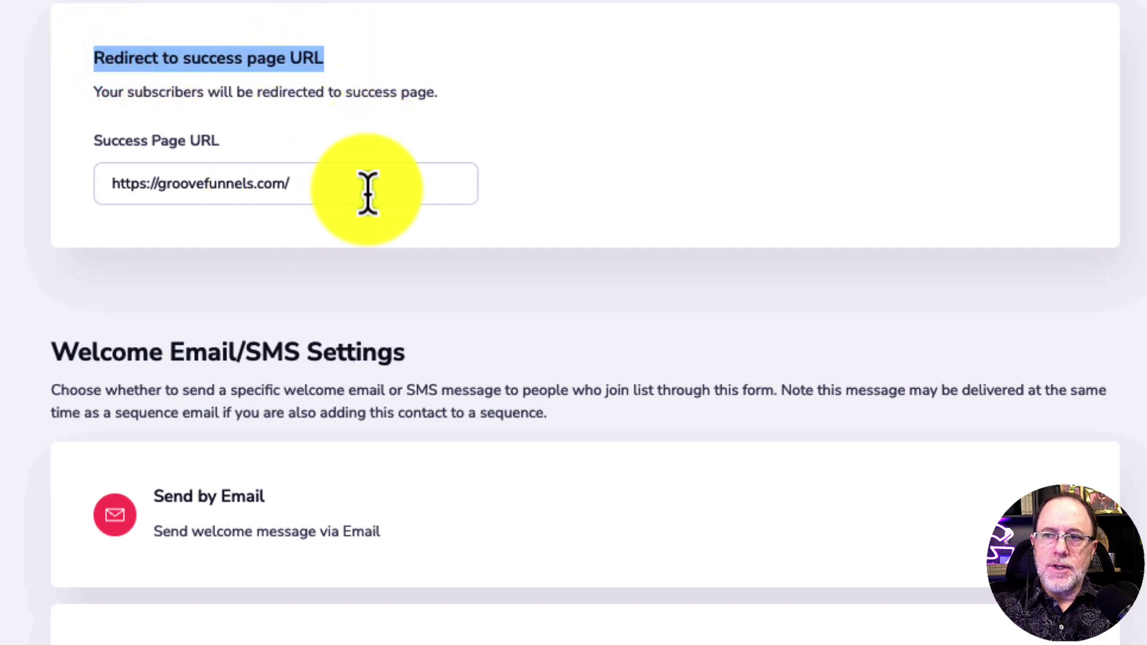
scroll(369, 195, down, 2)
scroll(367, 188, down, 5)
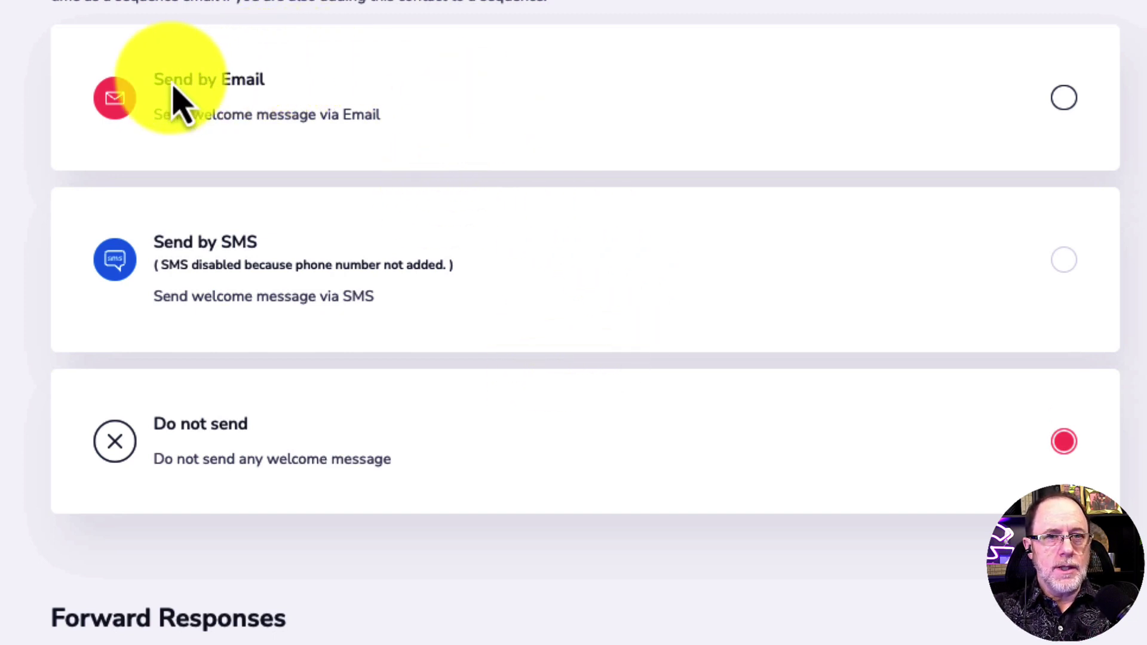
Choose Send by Email for the welcome message with the subject 'Here is your Cheat Sheet'
click(1063, 99)
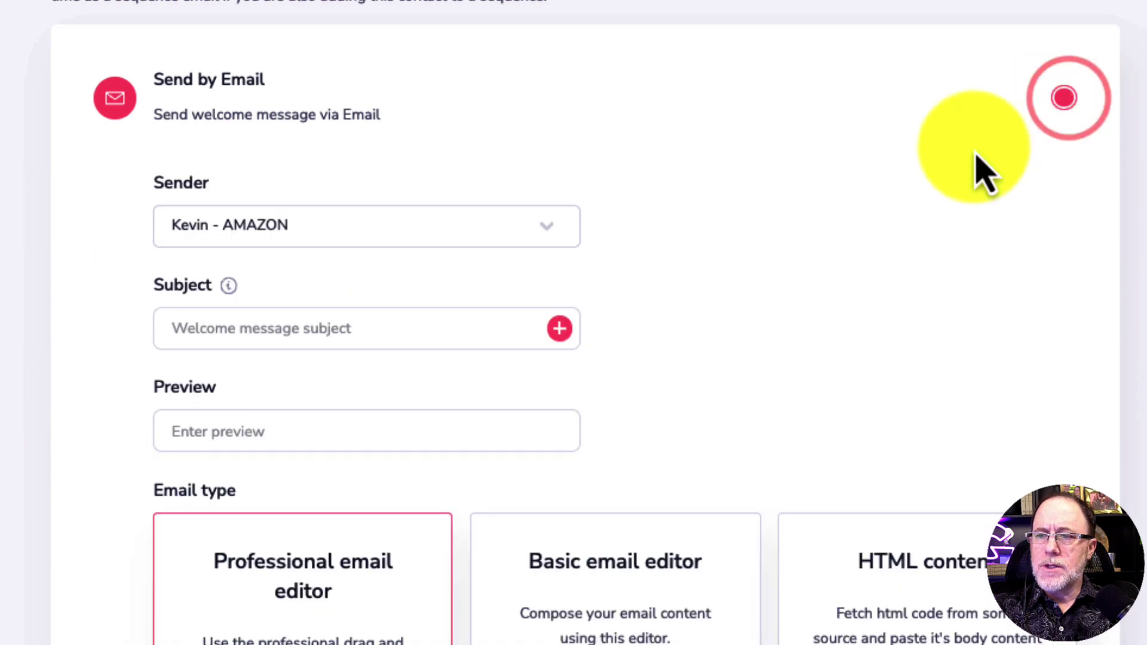
scroll(898, 274, down, 3)
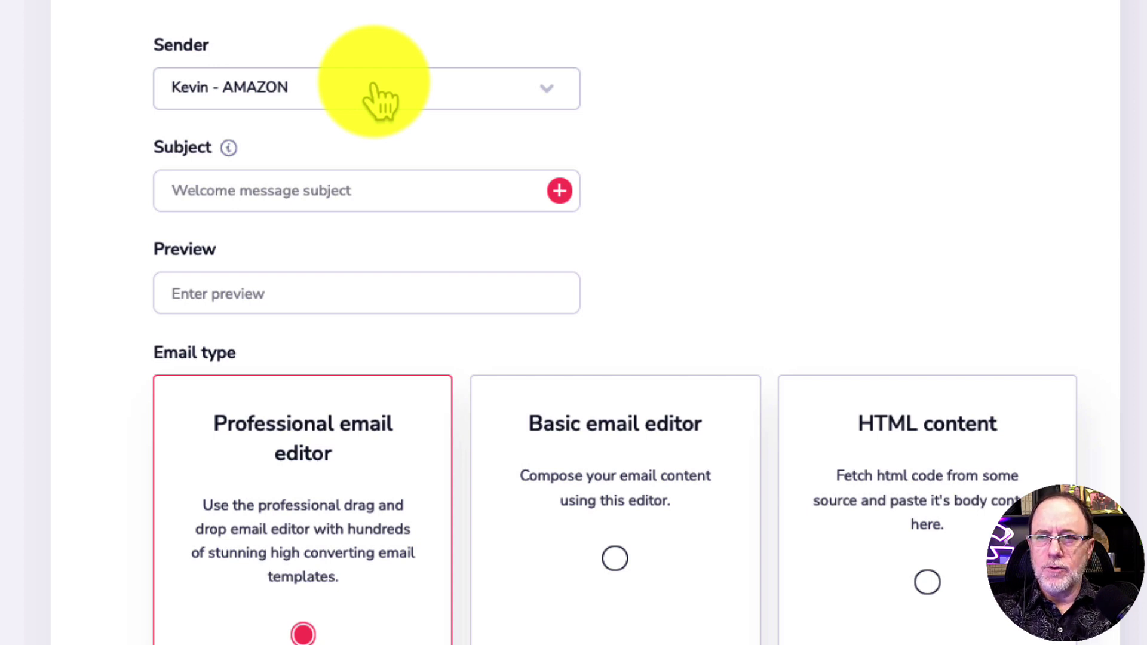
click(280, 190)
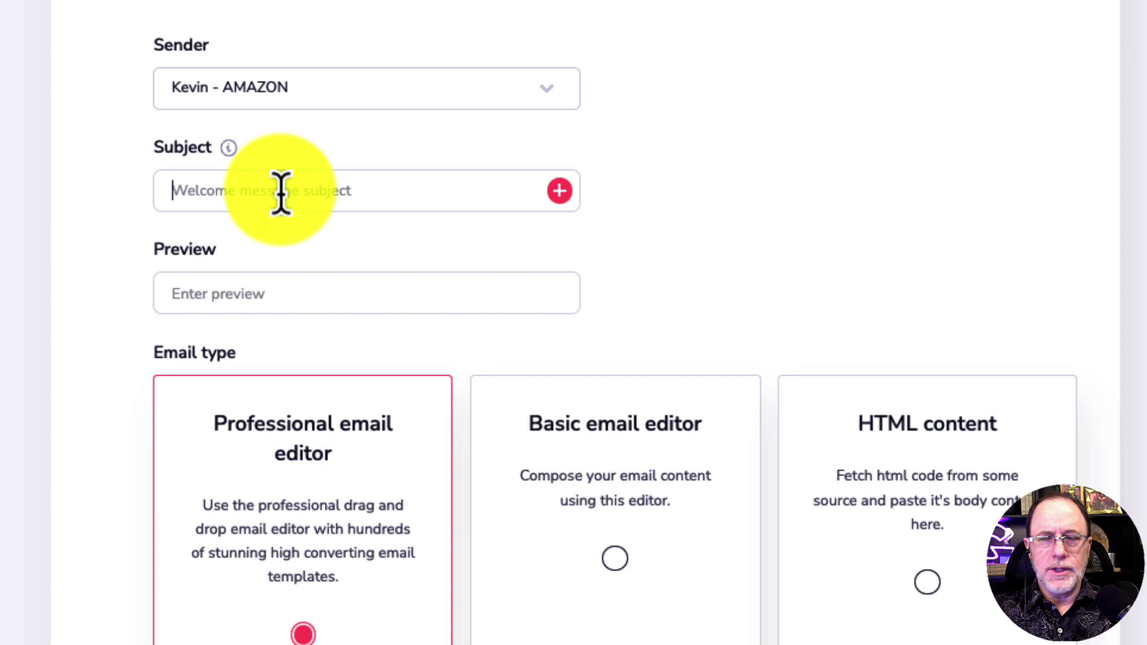
text(Here is your Cheat Sheet)
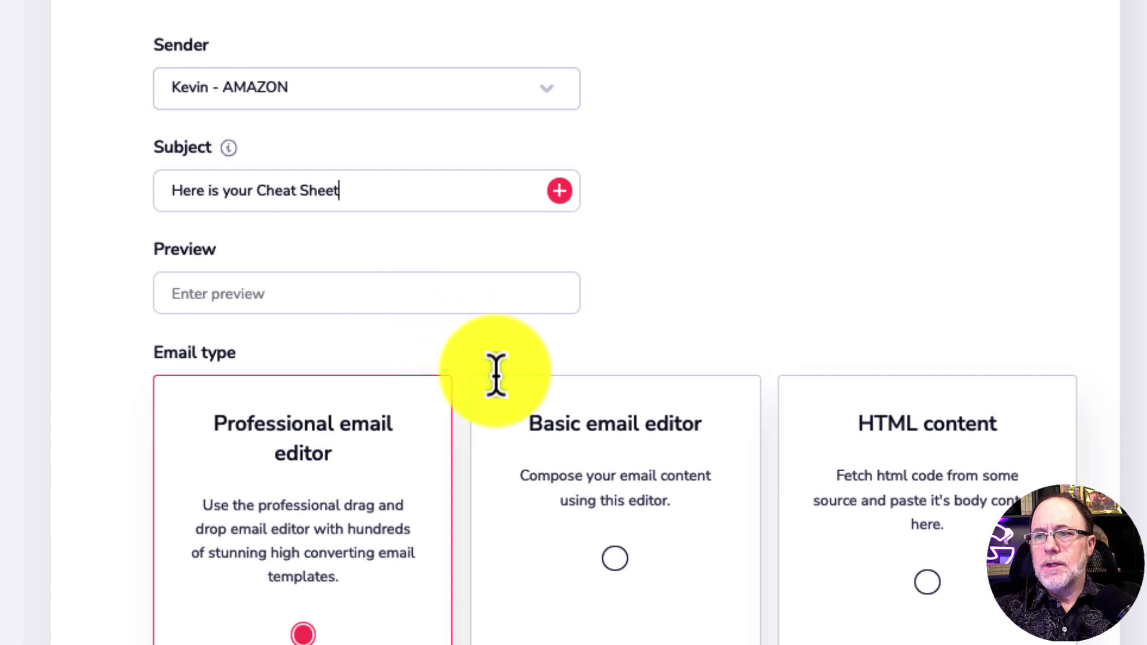
scroll(495, 375, down, 6)
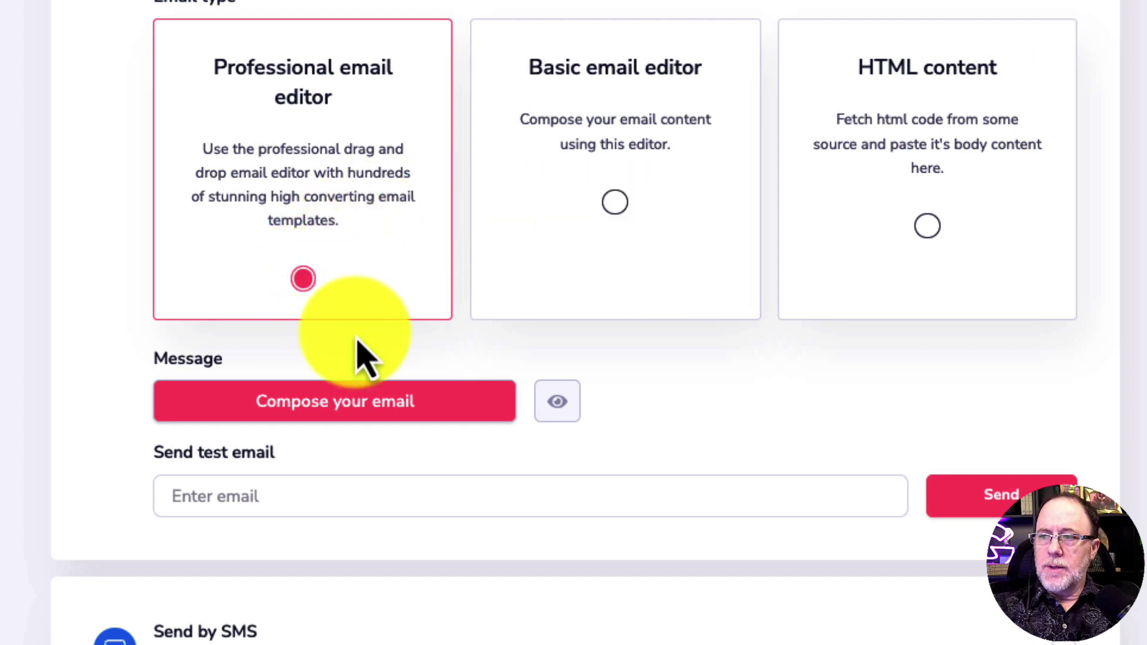
Compose the welcome email from the We Love Gardens 2022 template in the Email Builder
click(352, 404)
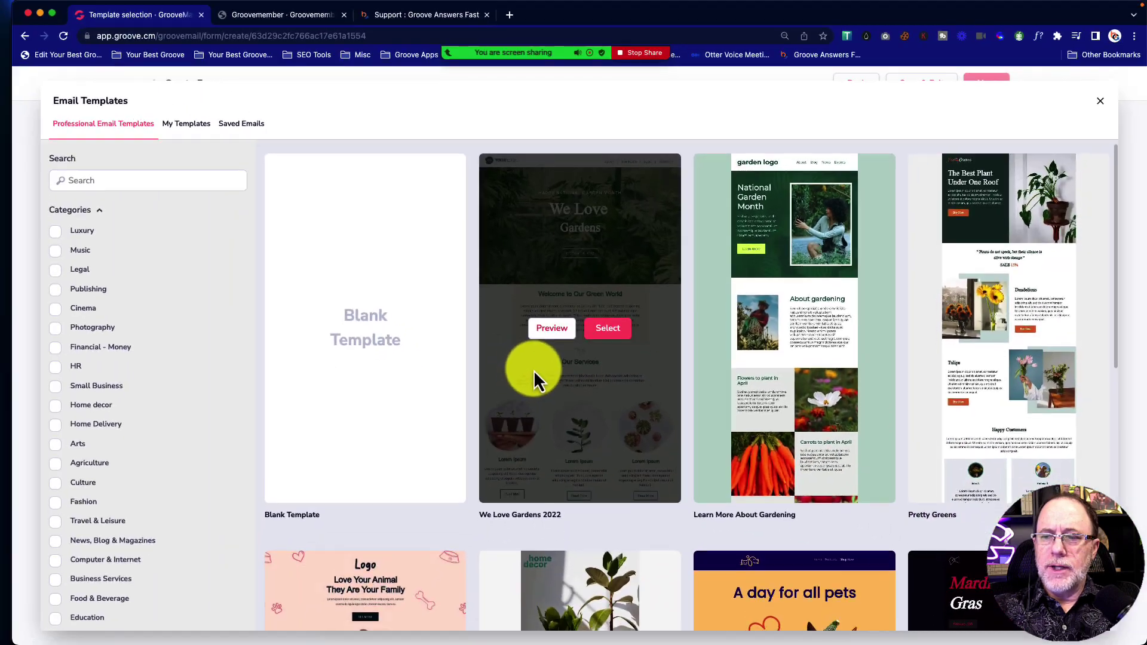
scroll(533, 373, down, 5)
scroll(533, 371, down, 5)
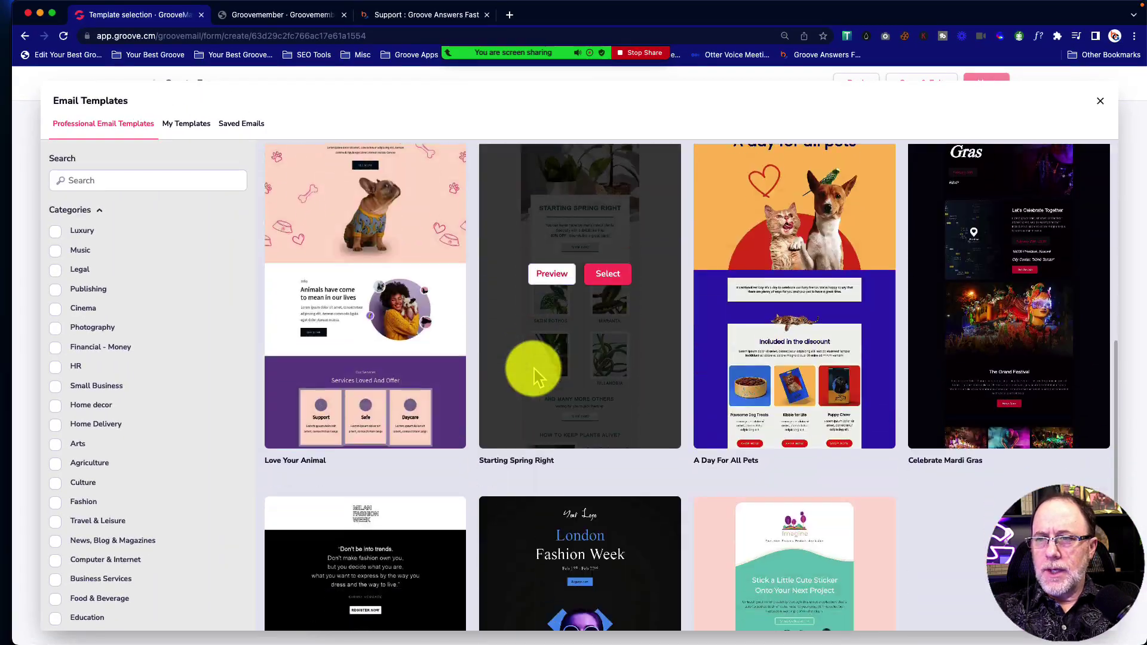
scroll(533, 372, up, 15)
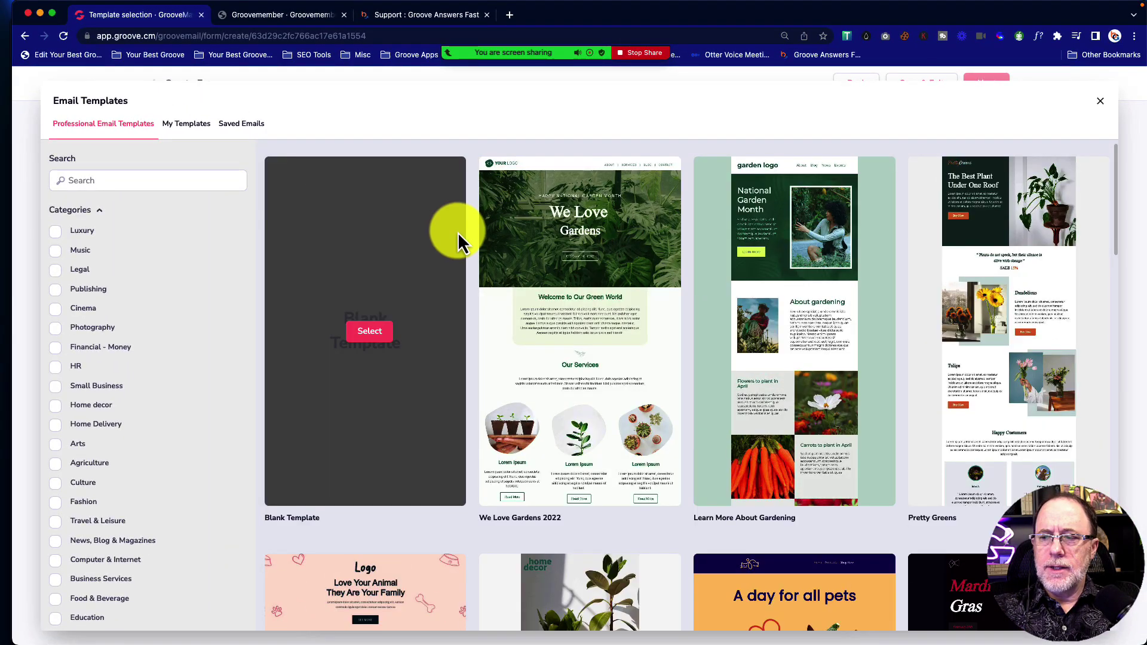
mouse_move(568, 324)
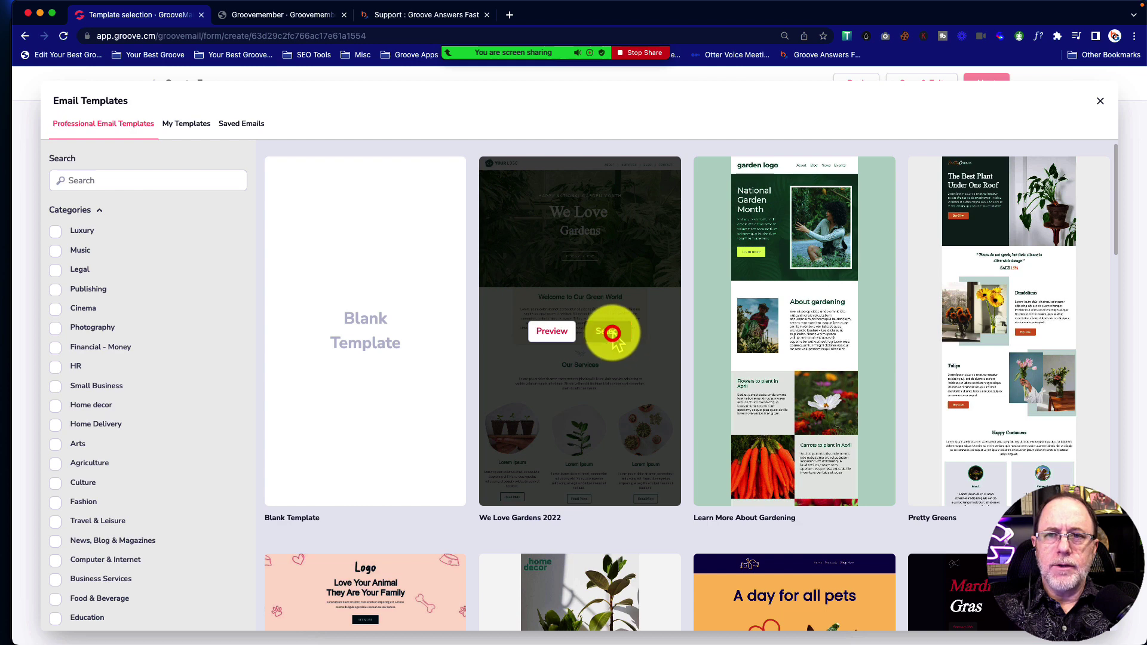
click(608, 331)
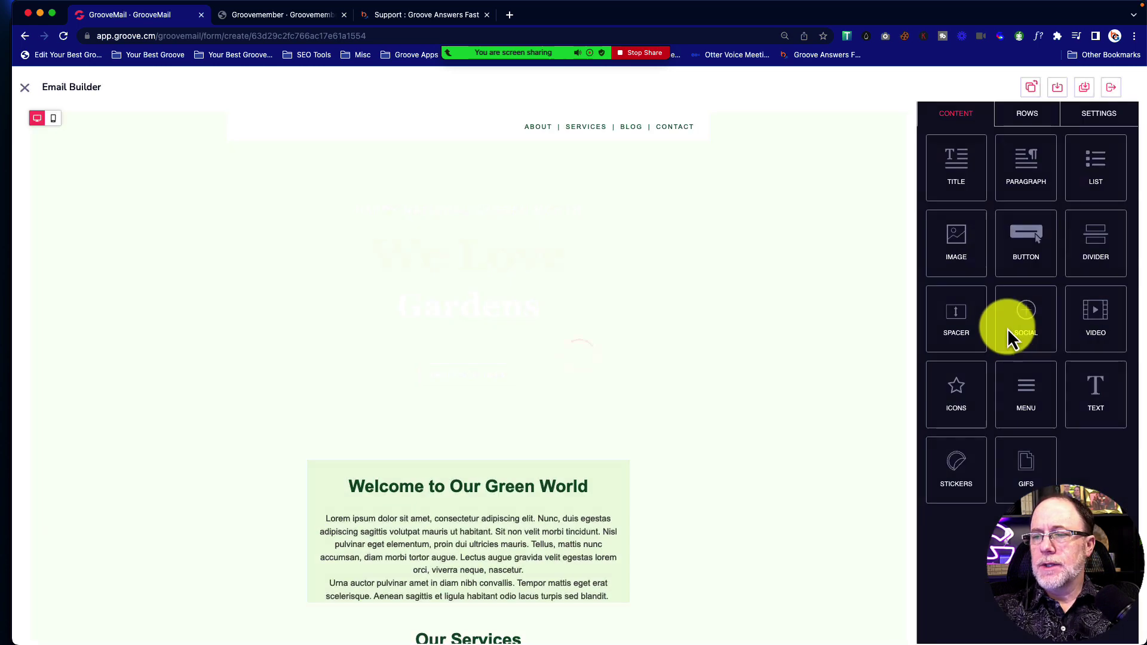
scroll(585, 316, down, 3)
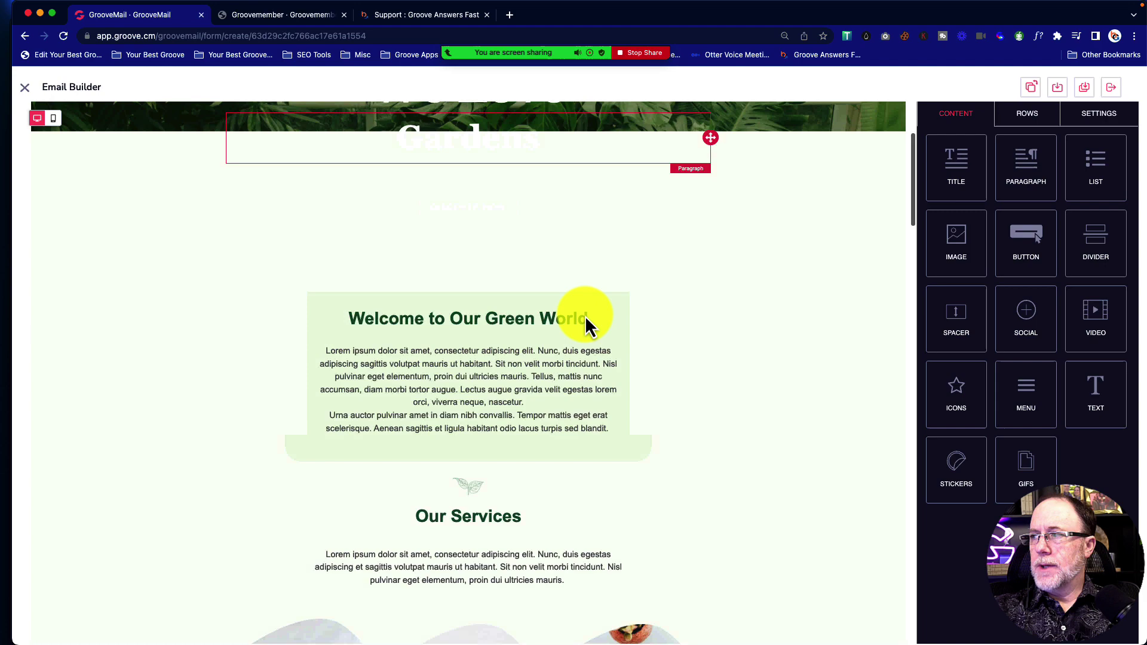
scroll(589, 325, up, 2)
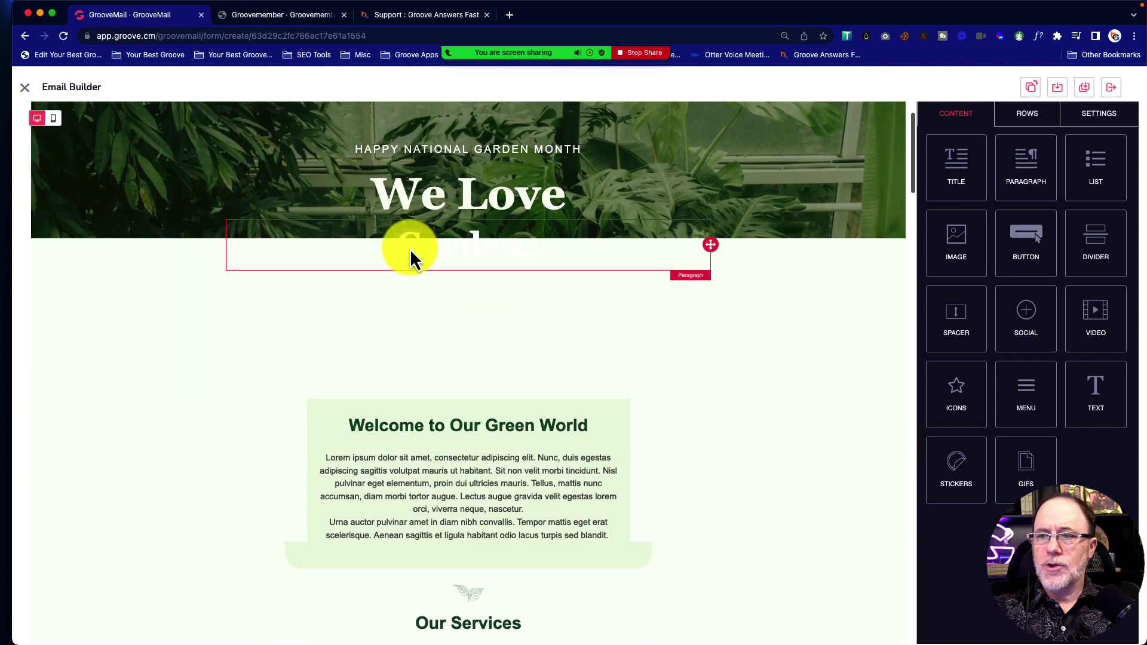
scroll(288, 382, down, 6)
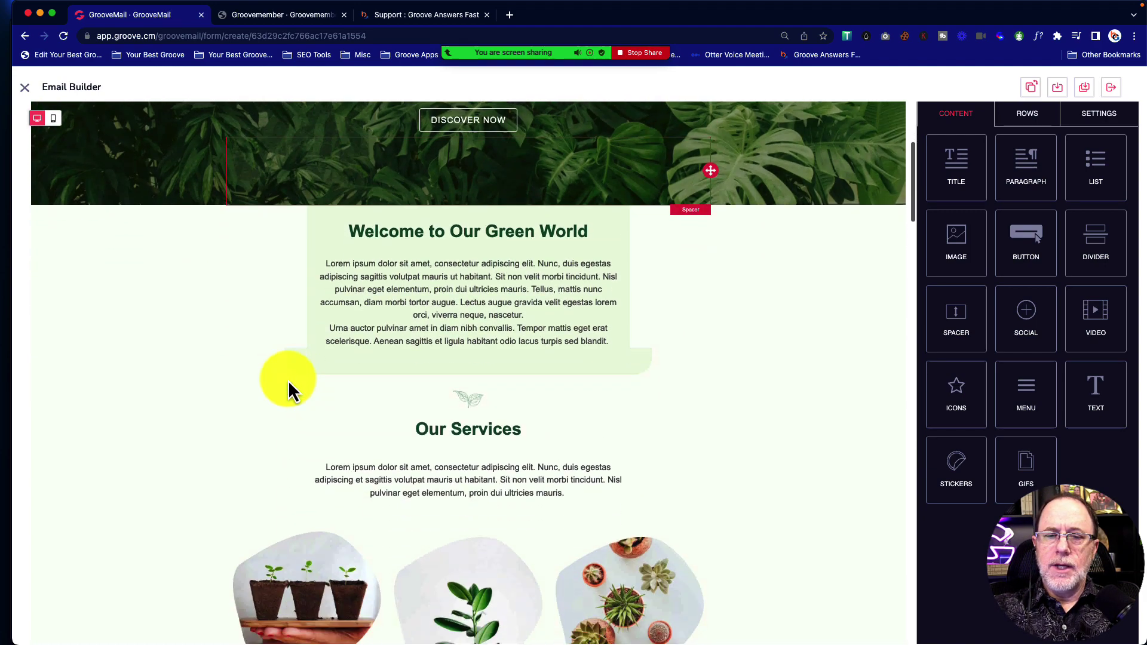
scroll(288, 383, up, 7)
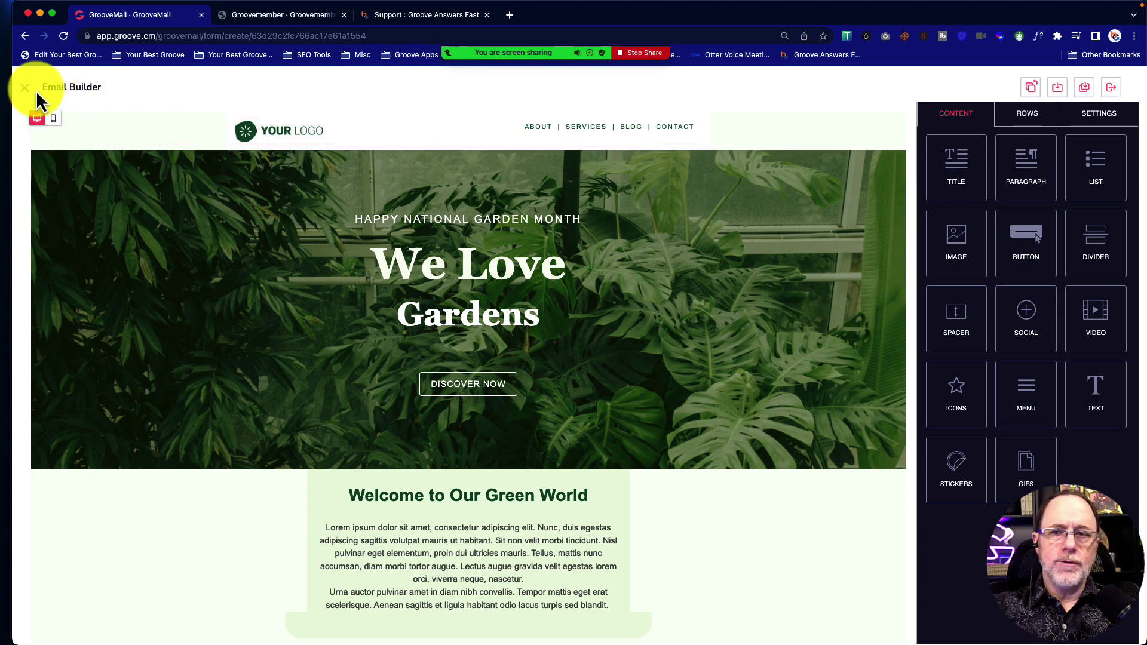
Leave the Email Builder and switch the welcome email to the Basic email editor
click(24, 87)
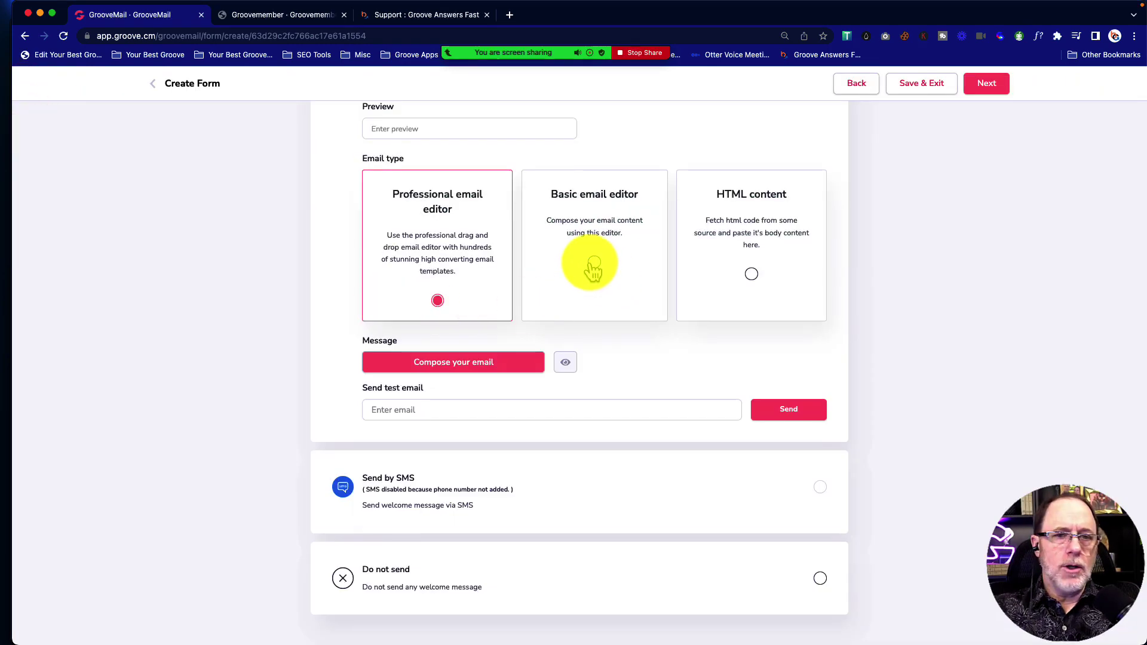
click(594, 262)
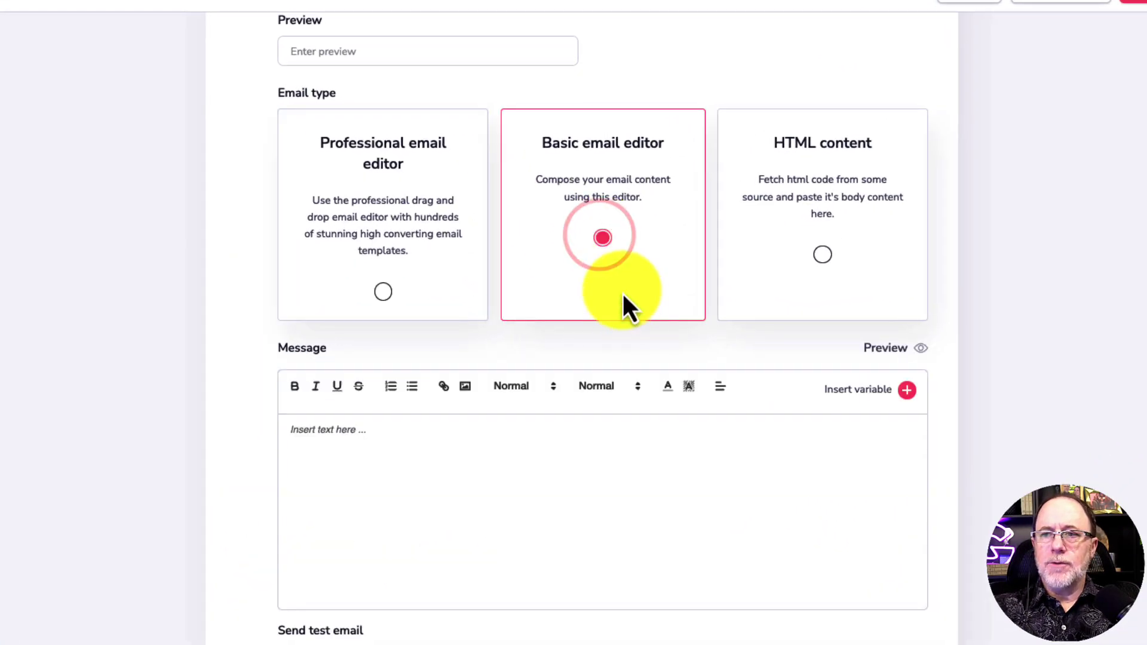
scroll(621, 291, down, 4)
Write 'Hey there, {first_name},' followed by thank-you, download and CLICK HERE lines
click(316, 206)
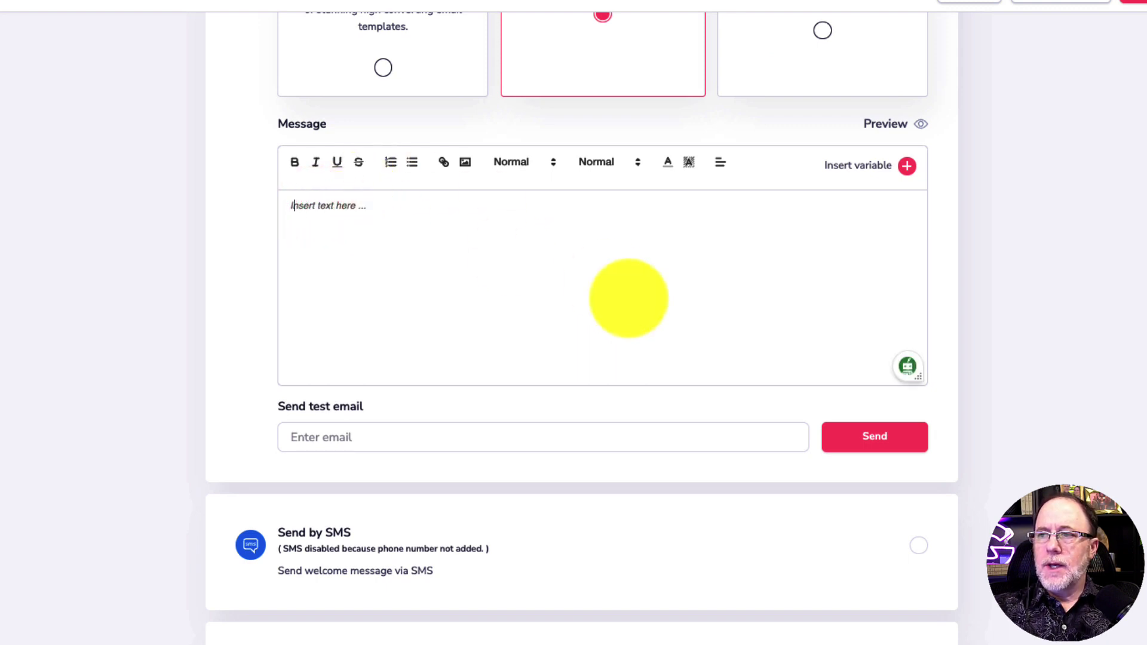
text(Hey there,)
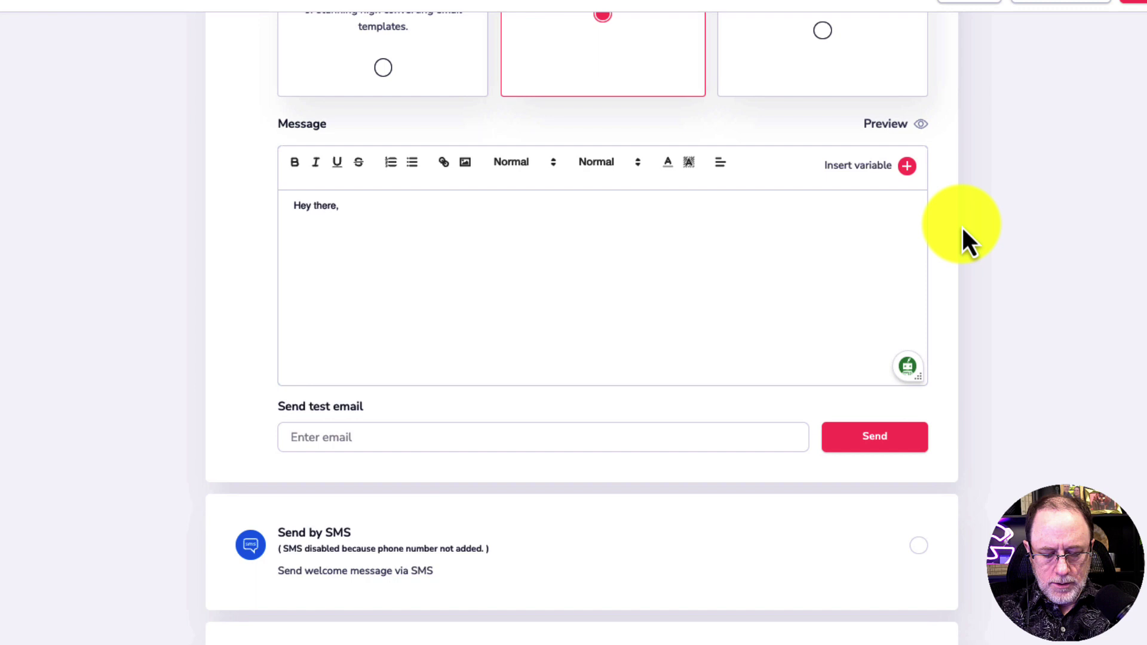
click(907, 166)
text(here,)
click(760, 261)
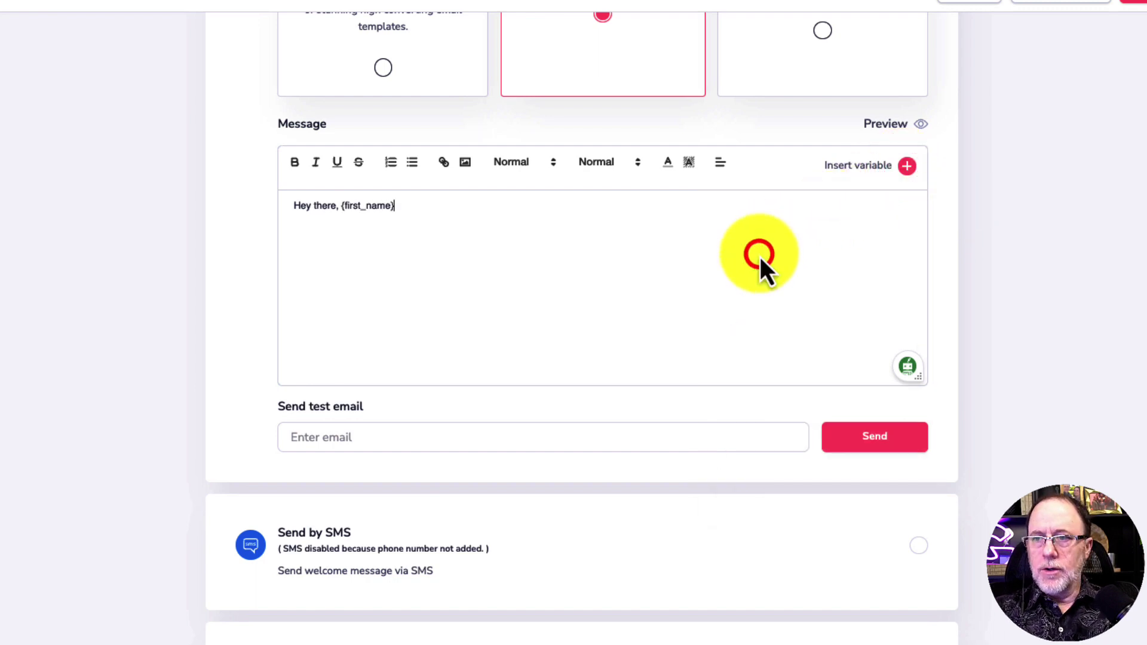
text(,)
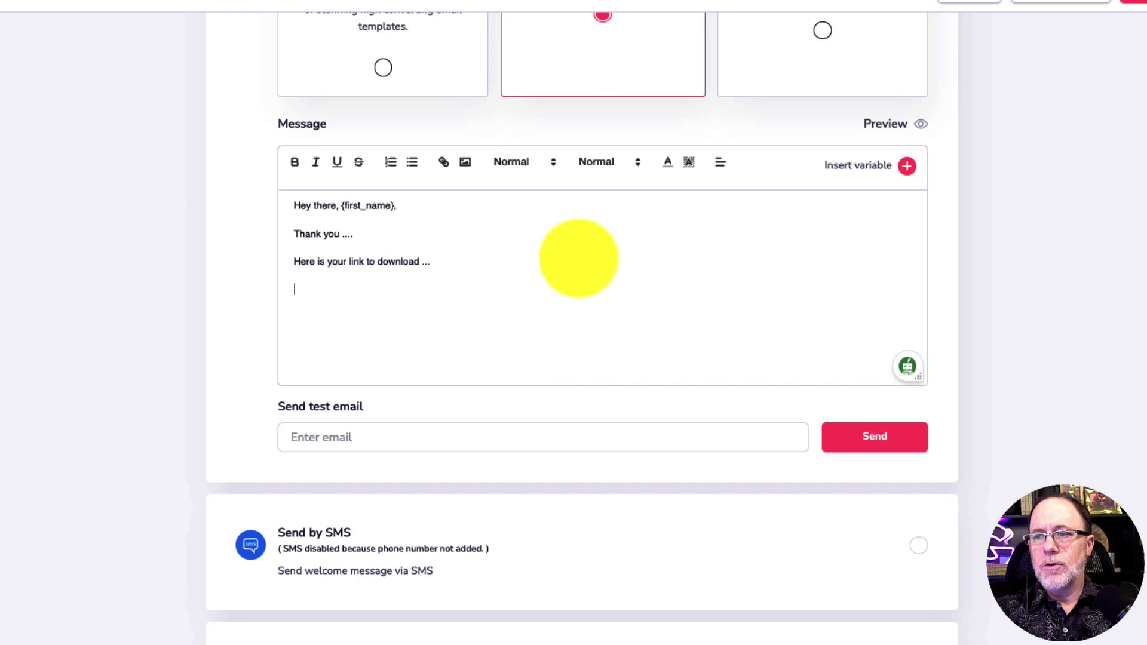
text(CLICK HERE)
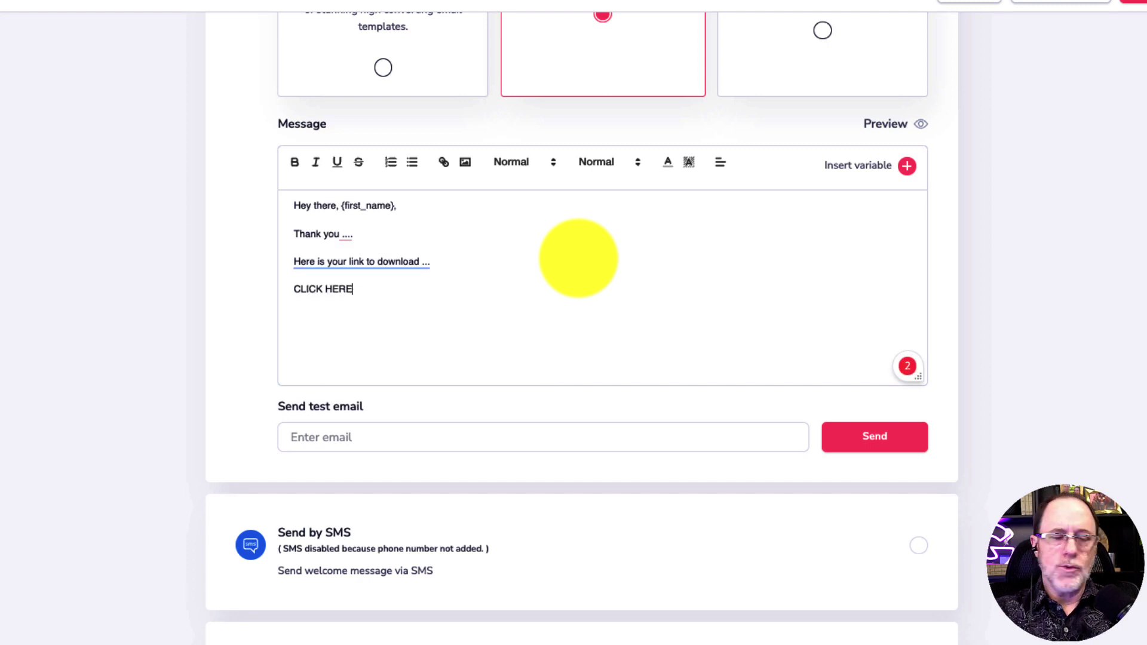
Link the CLICK HERE text to the Groovemember download URL and add a blank line below
click(353, 313)
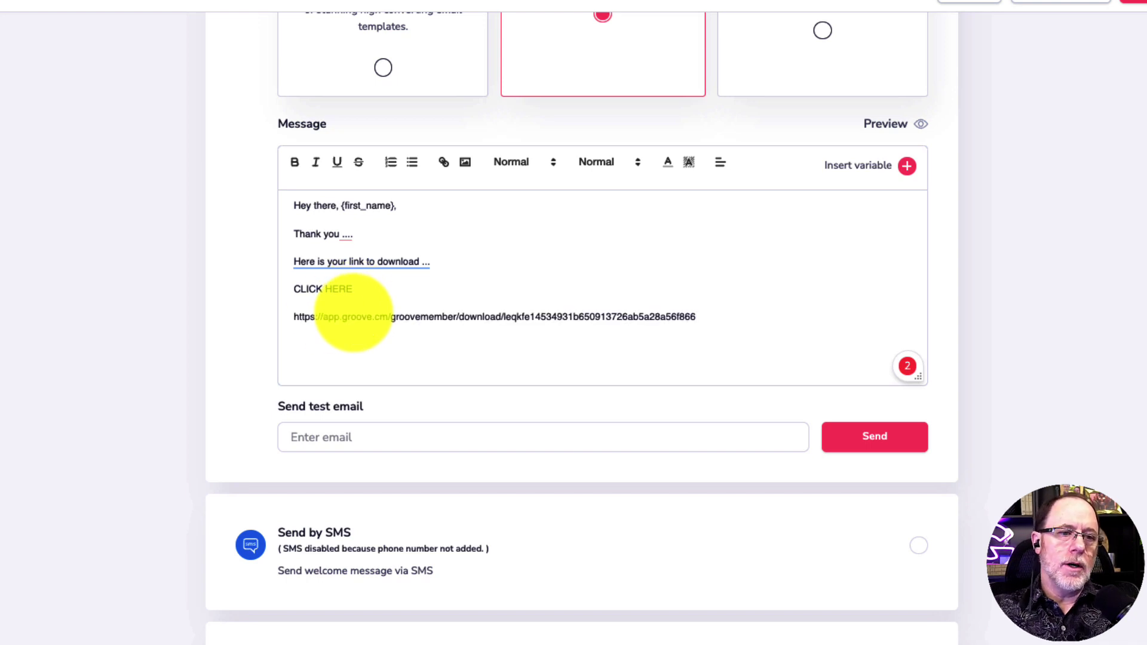
triple_click(424, 315)
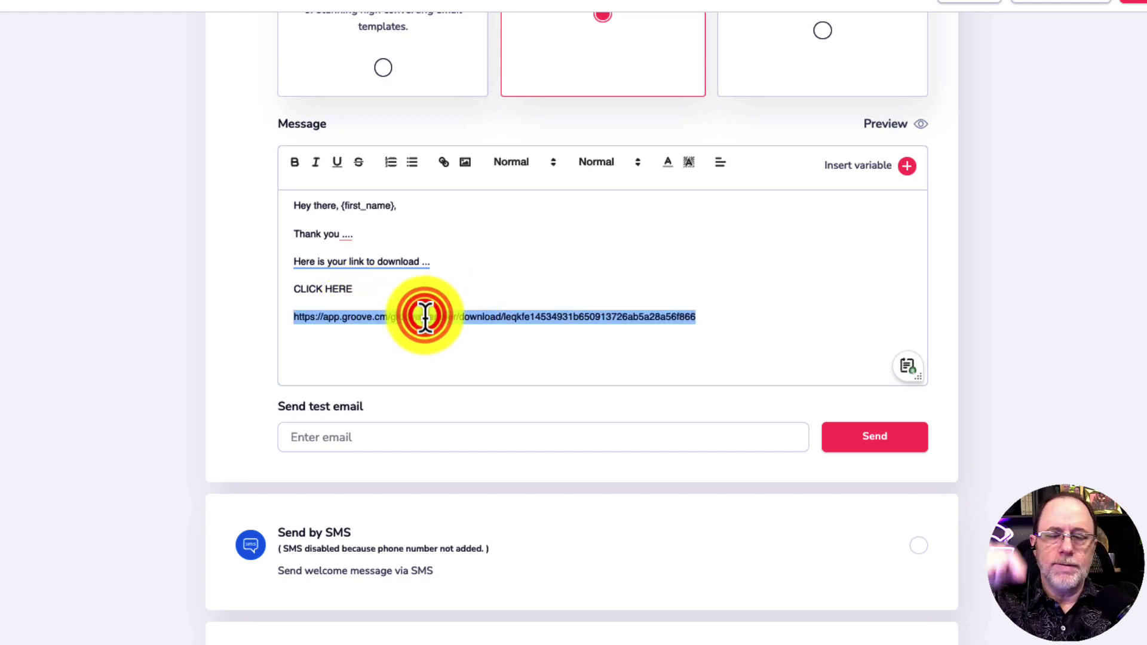
key(BackSpace)
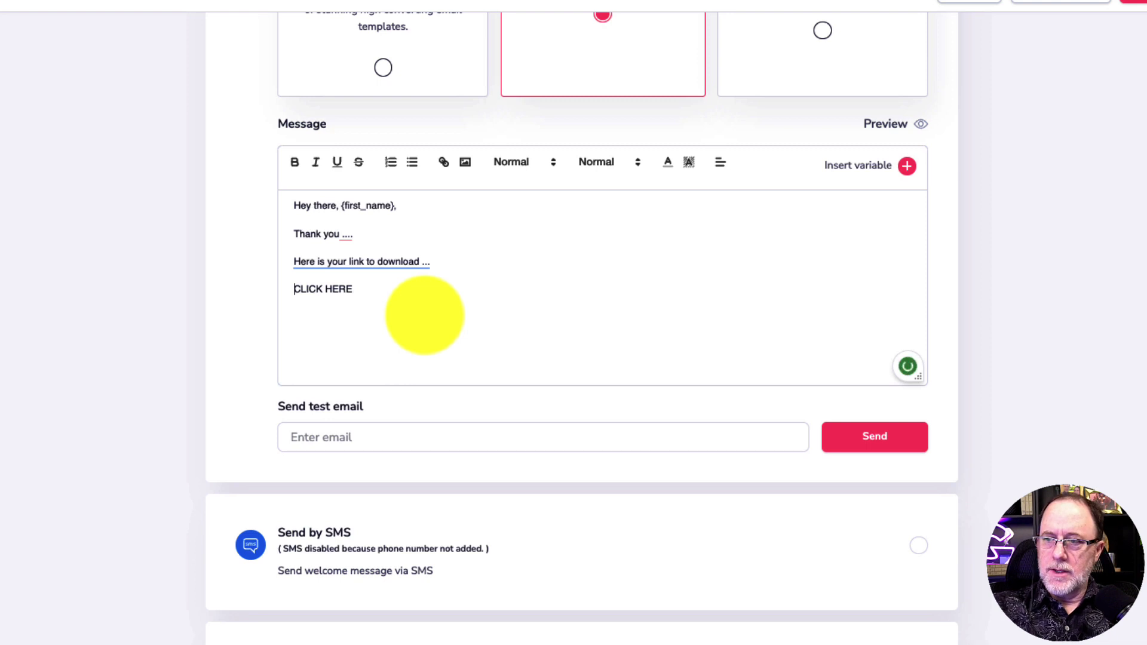
key(shift+End)
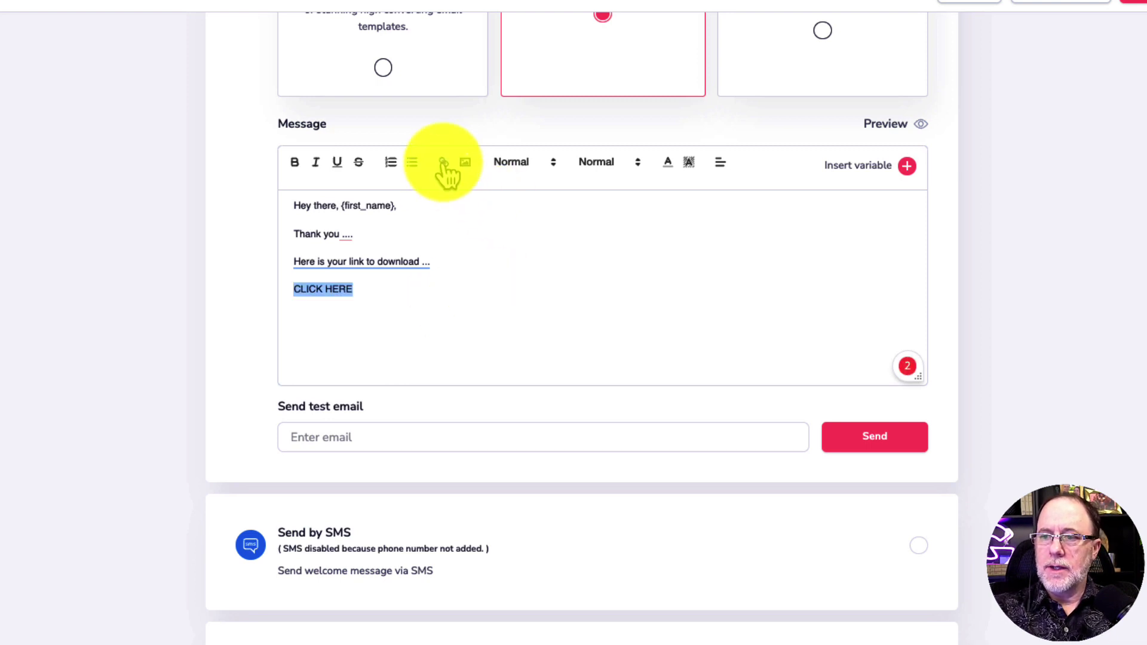
click(443, 162)
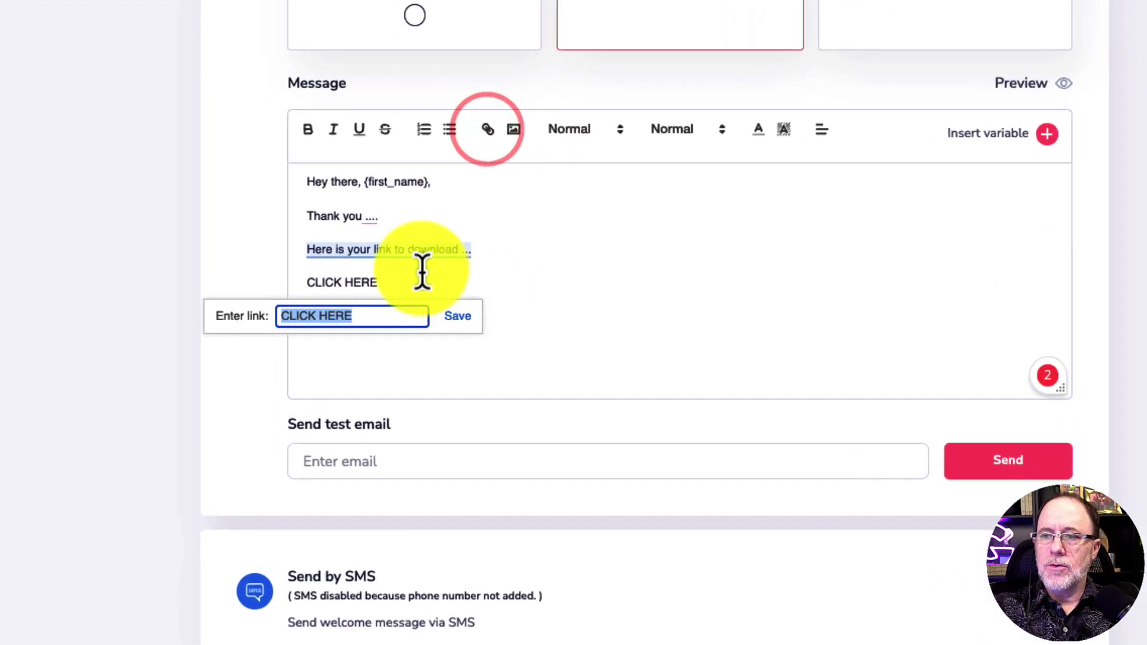
key(ctrl+v)
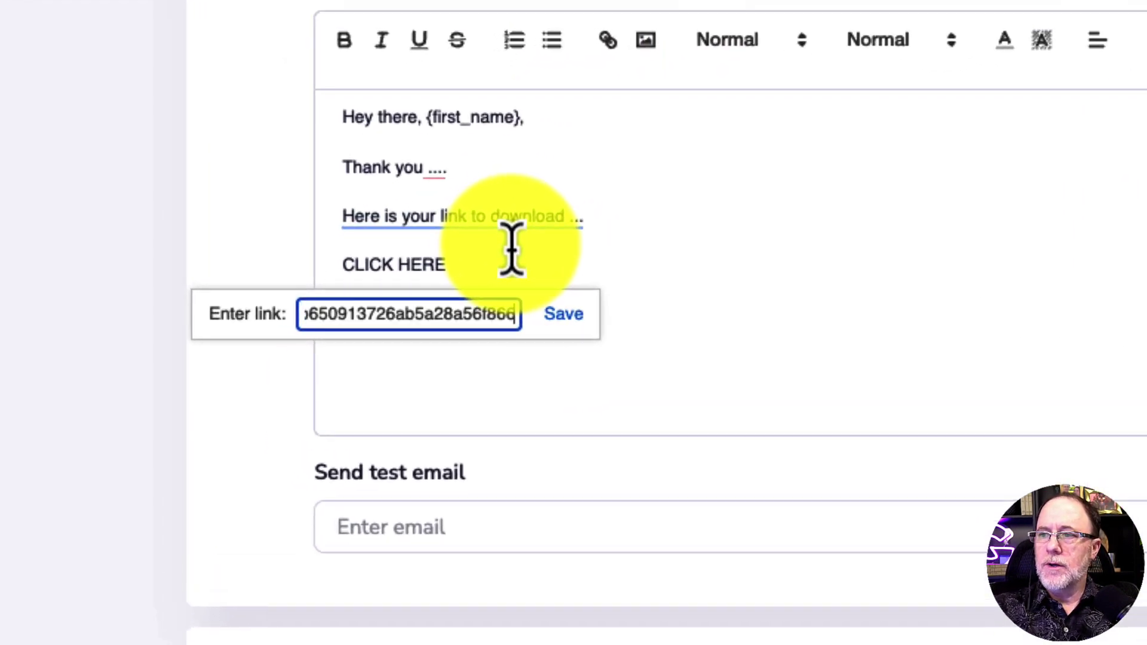
click(568, 316)
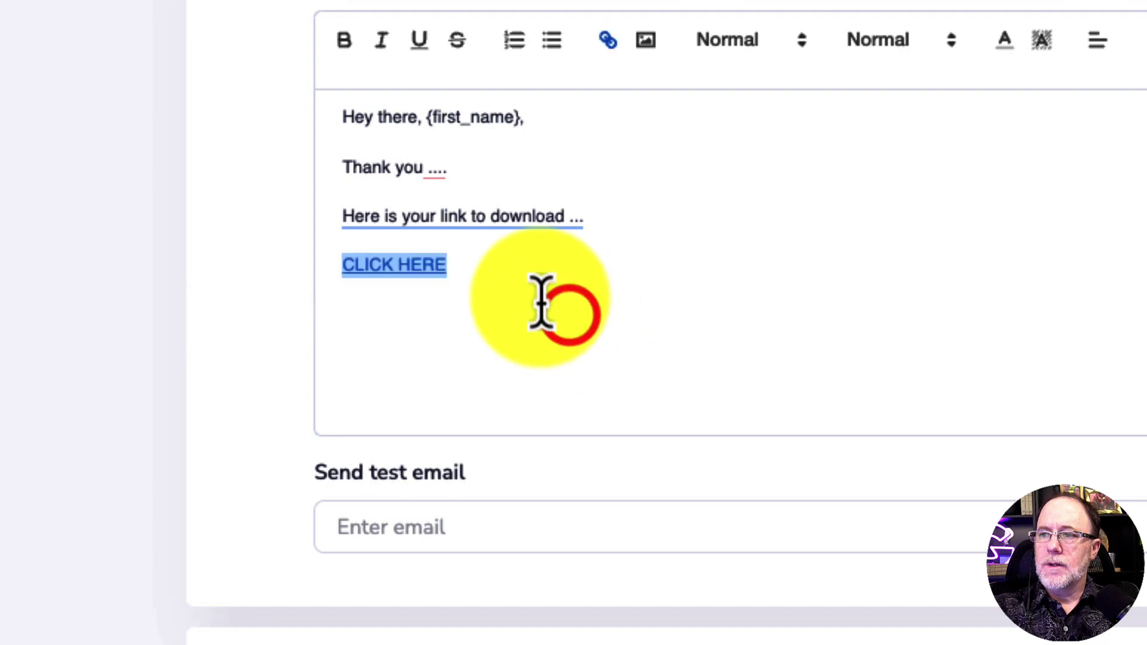
click(492, 277)
key(Return)
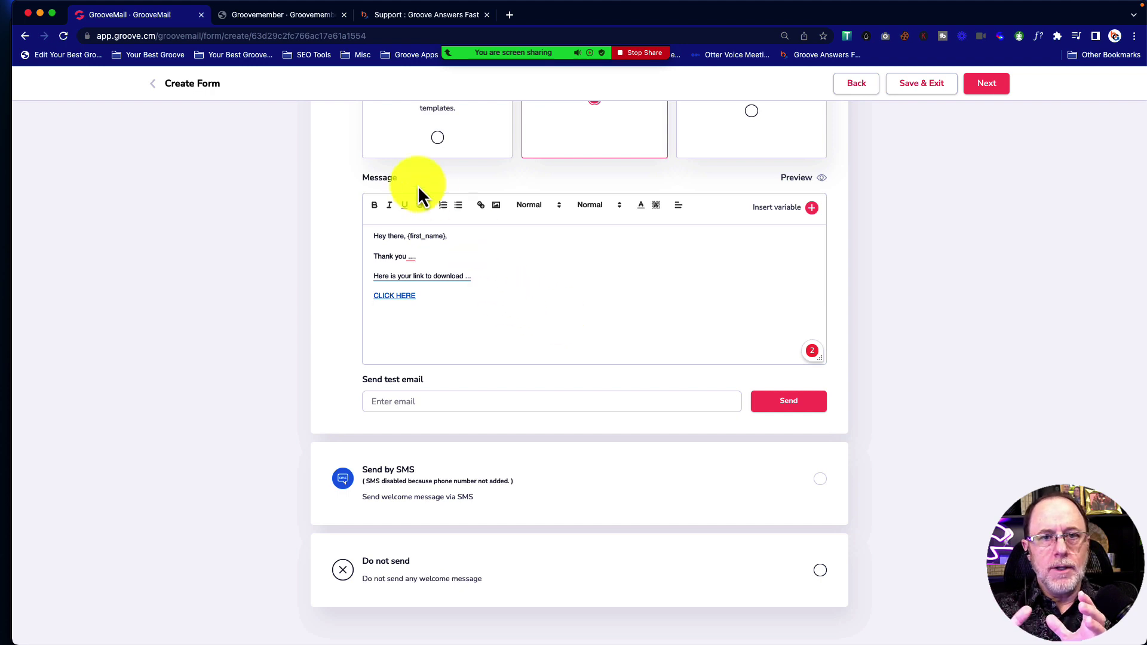
Switch on the Forward Responses toggle for the current account's email
scroll(549, 325, down, 5)
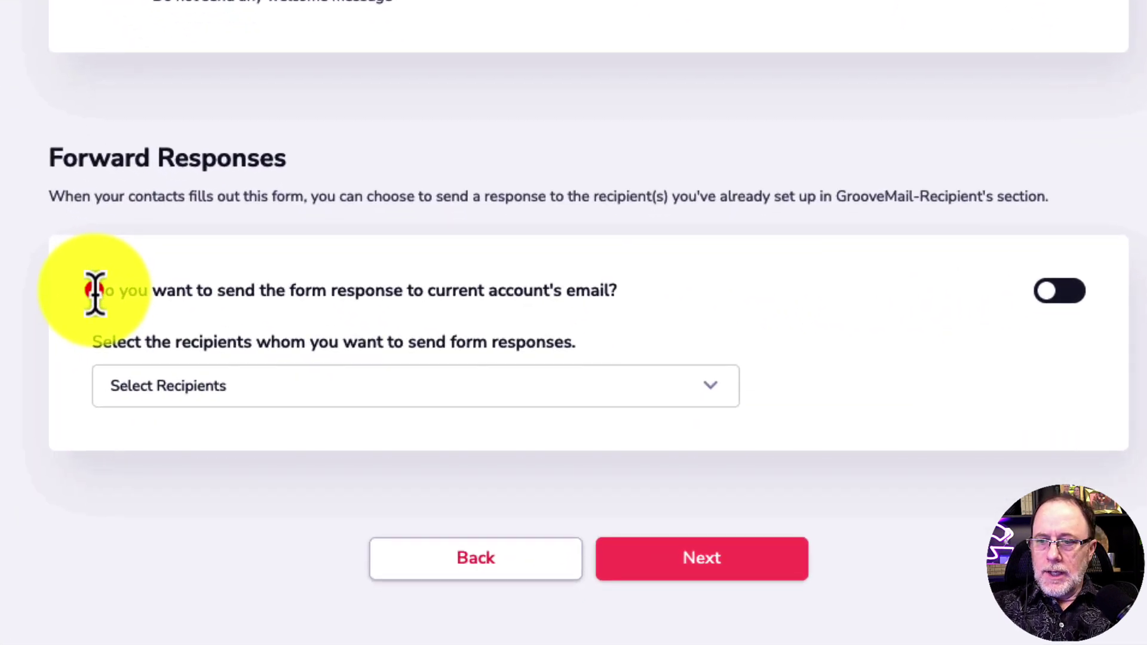
drag(333, 453, 397, 457)
drag(222, 297, 622, 312)
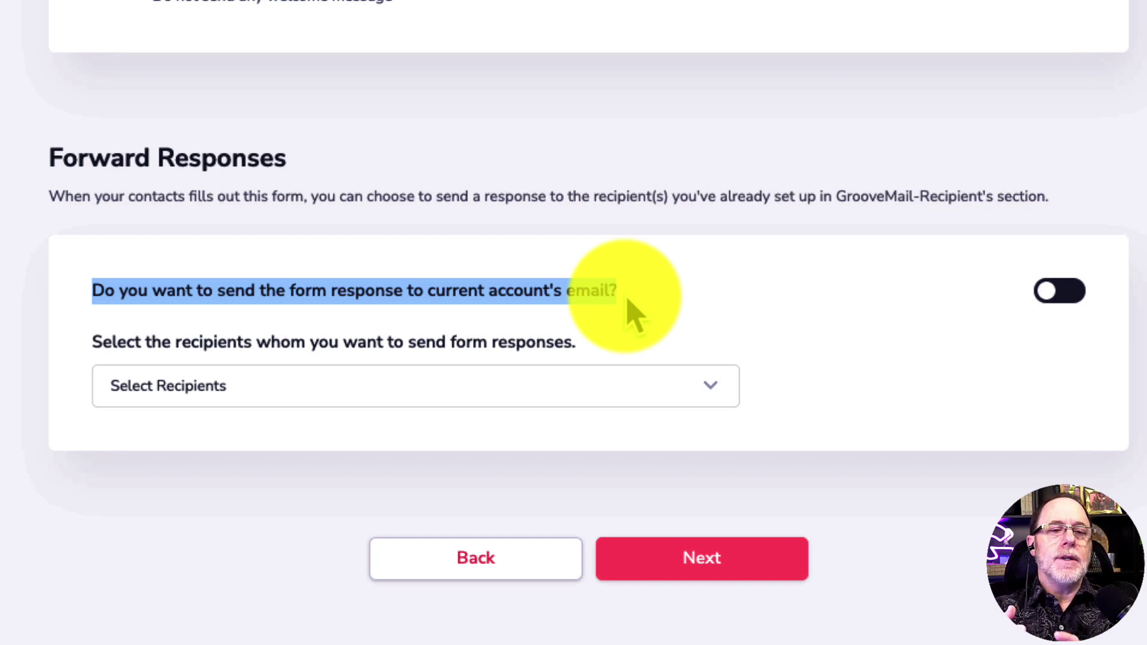
click(1069, 291)
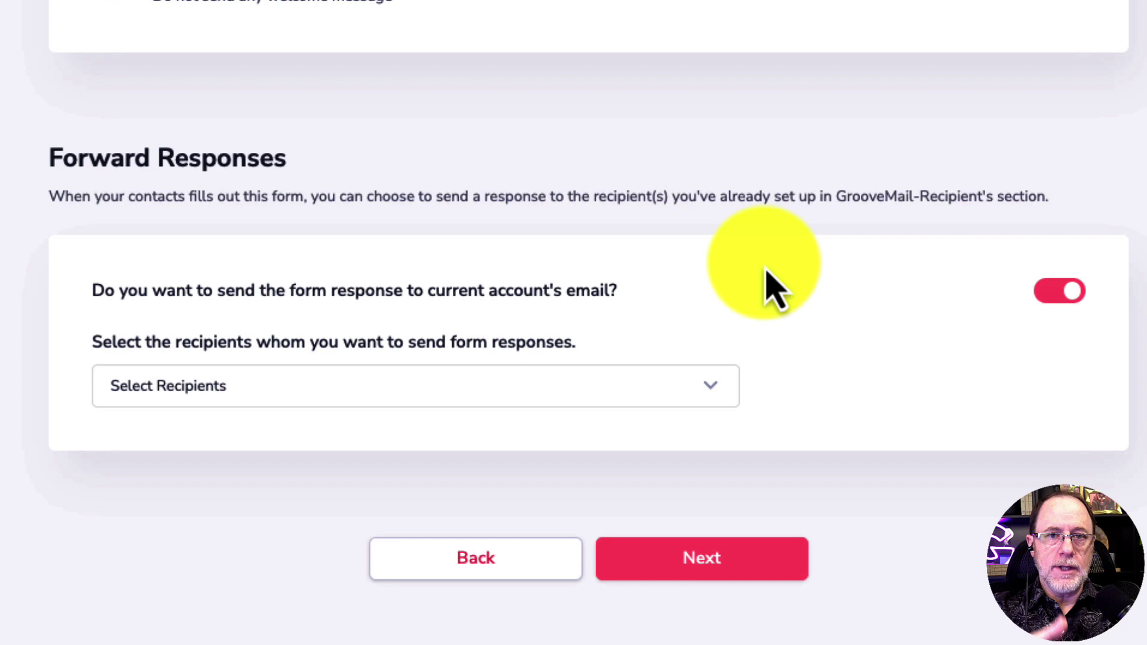
Add and then remove a recipient address, leaving none, and finish the form
click(710, 384)
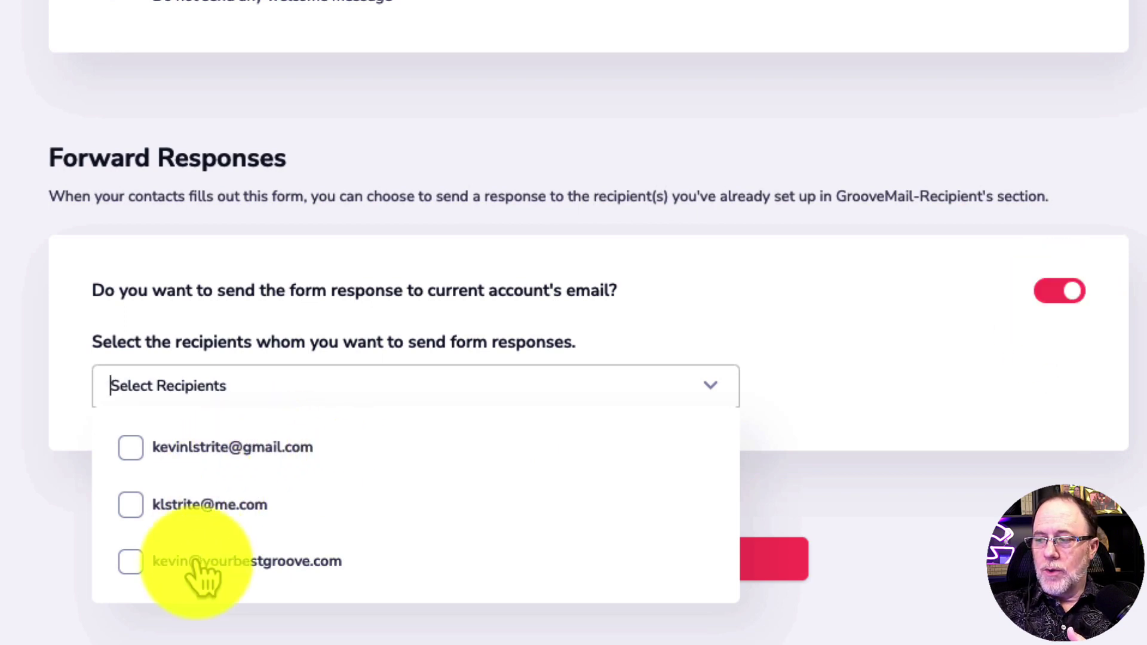
click(132, 561)
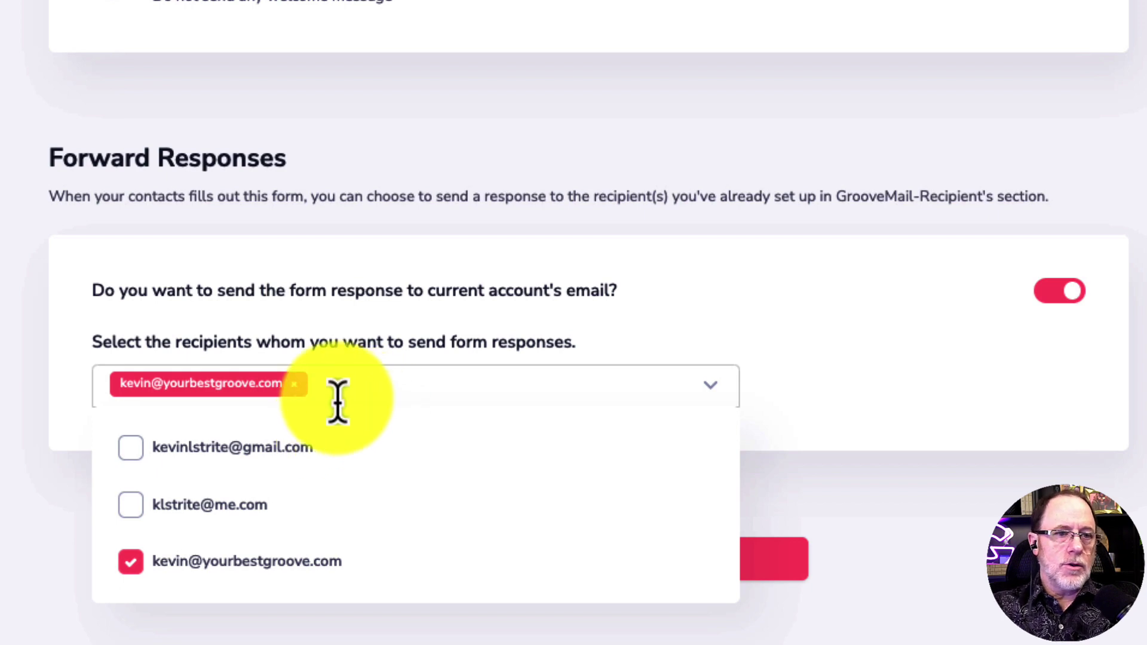
click(295, 384)
click(641, 338)
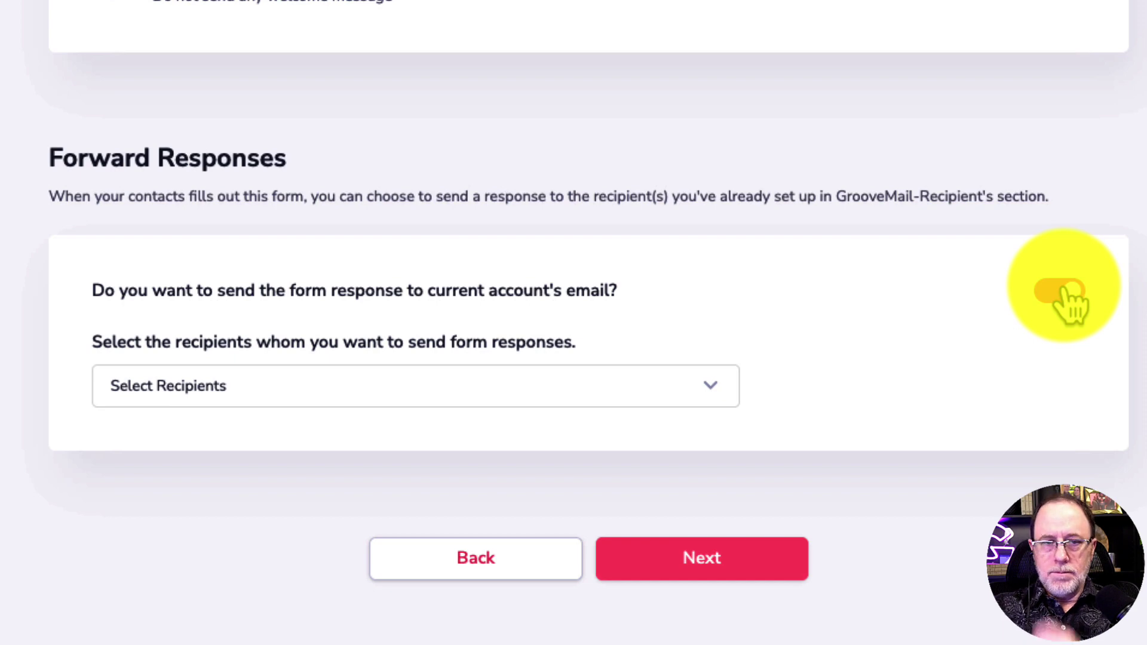
scroll(934, 414, up, 10)
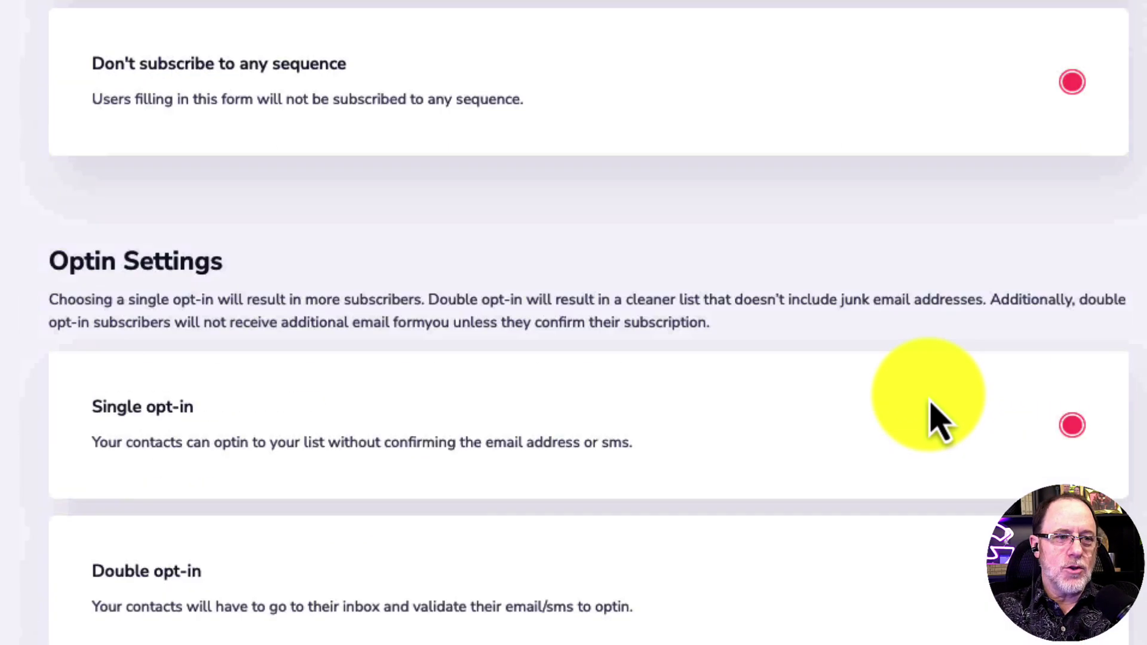
scroll(937, 421, up, 5)
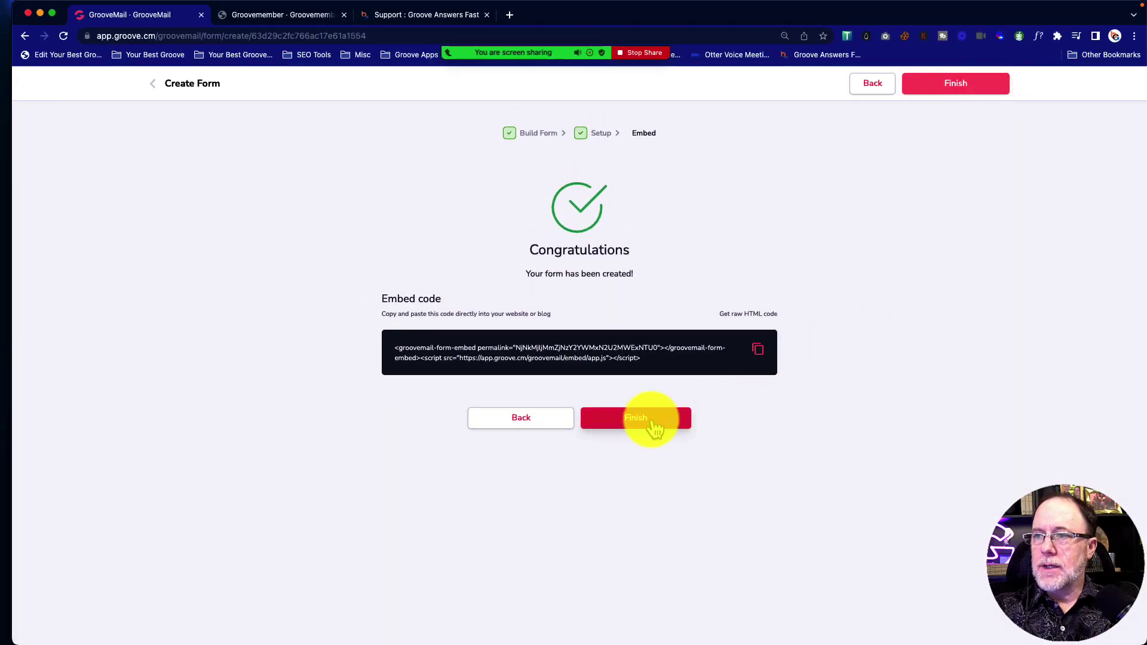
click(656, 428)
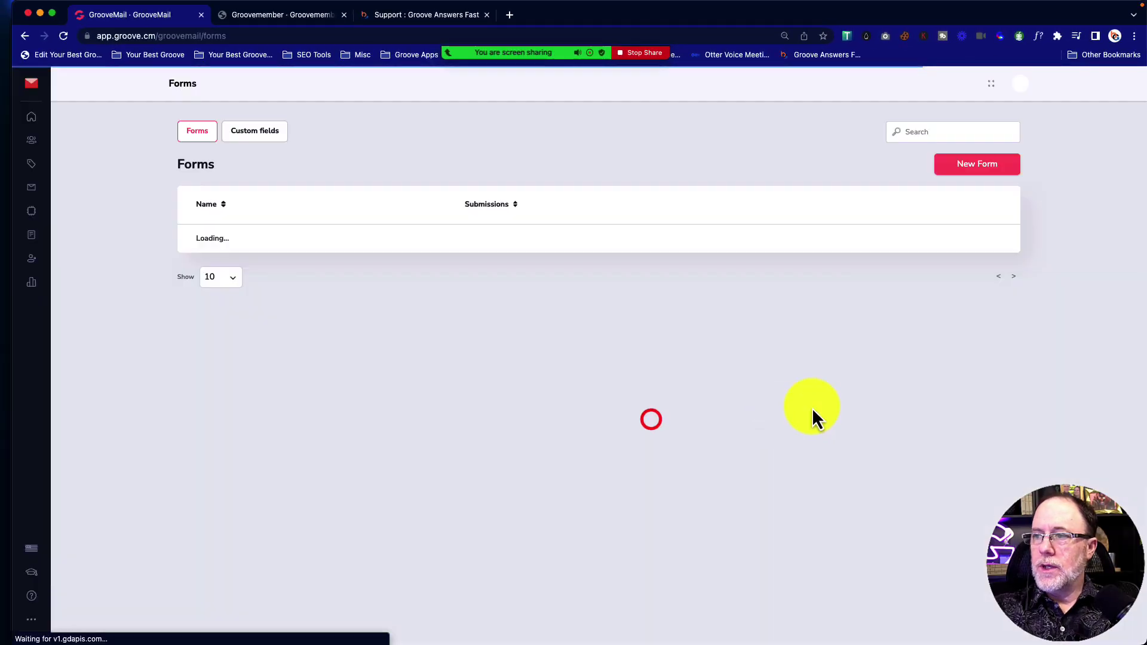